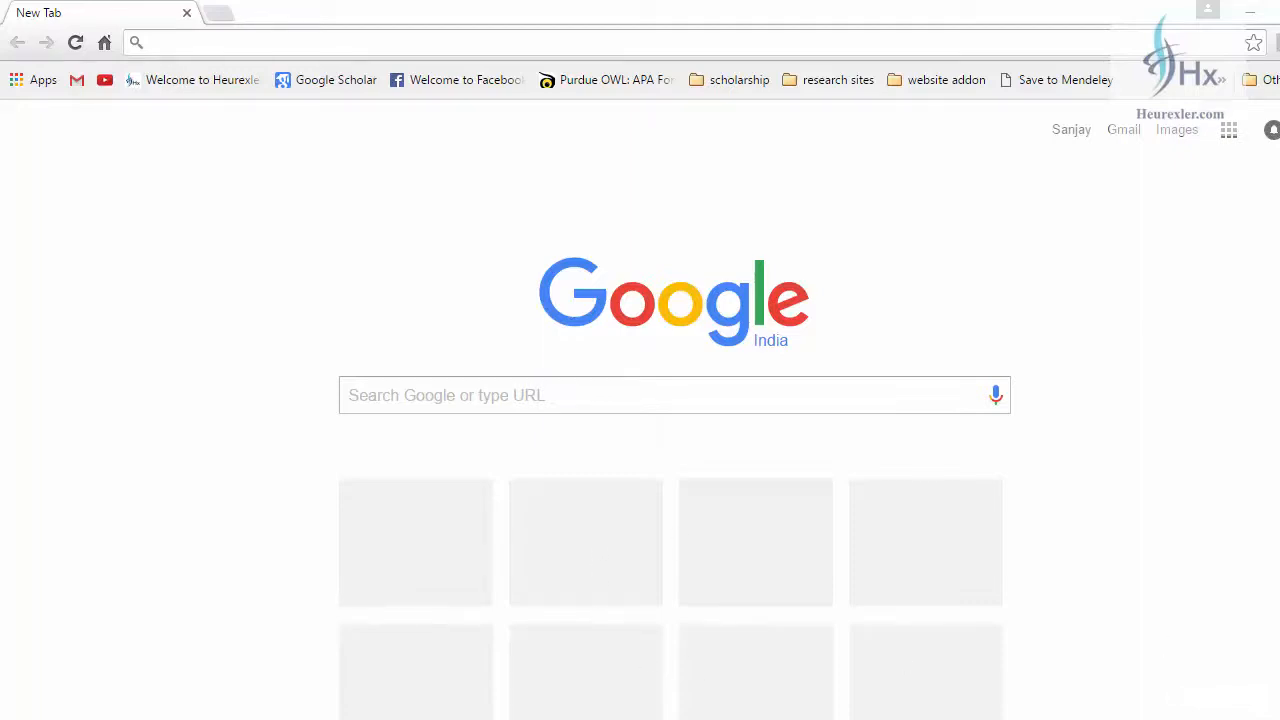
Step: Search Google for "ibm spss statistics download"
click(430, 410)
text(ibm)
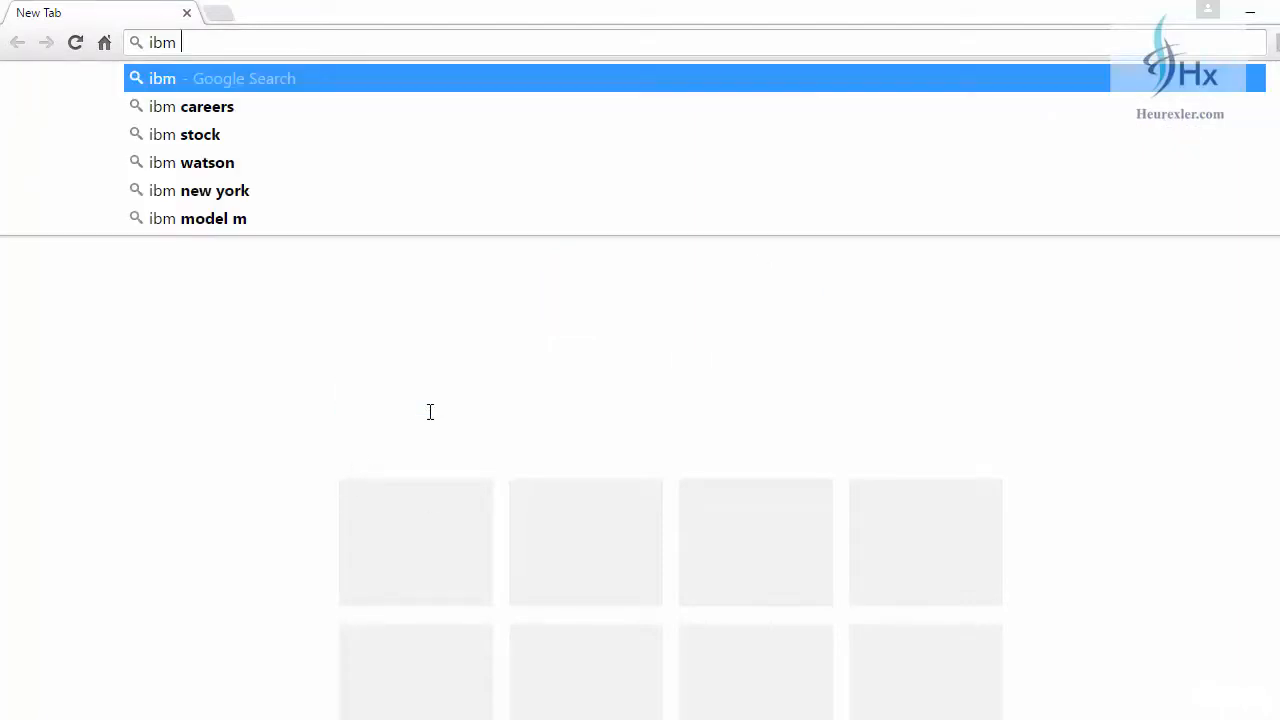
text( spss)
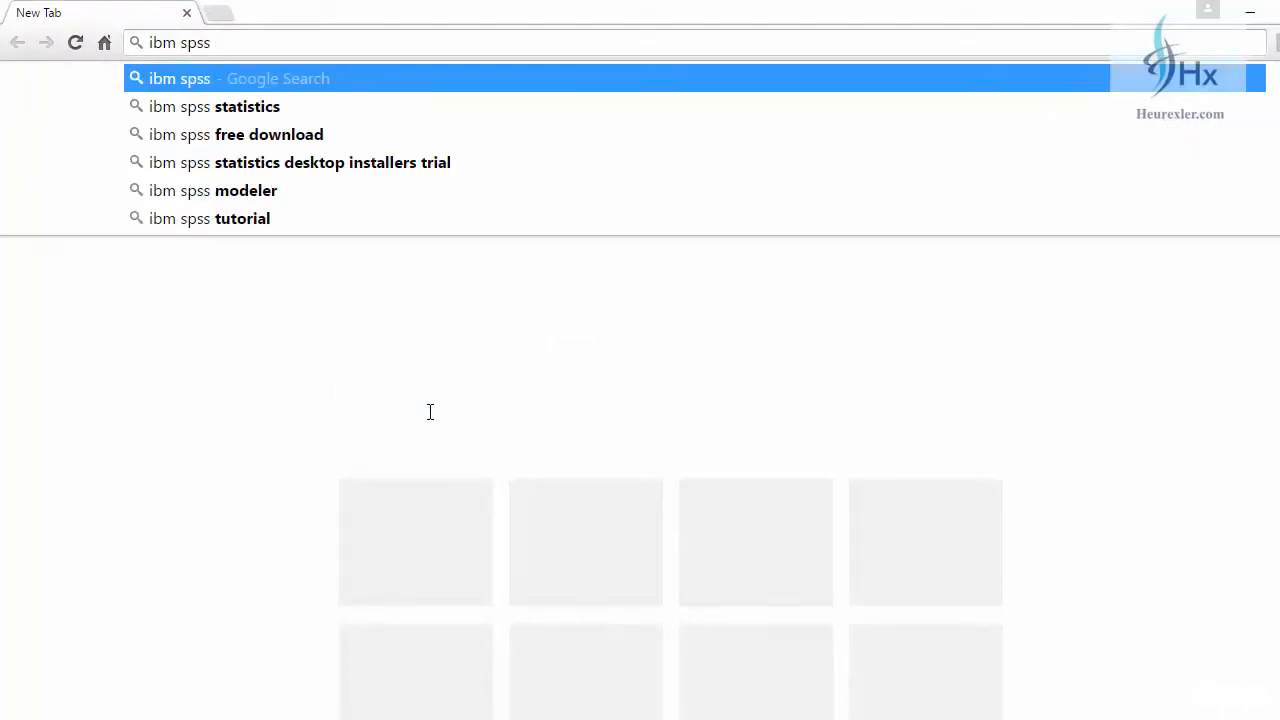
text( statistic)
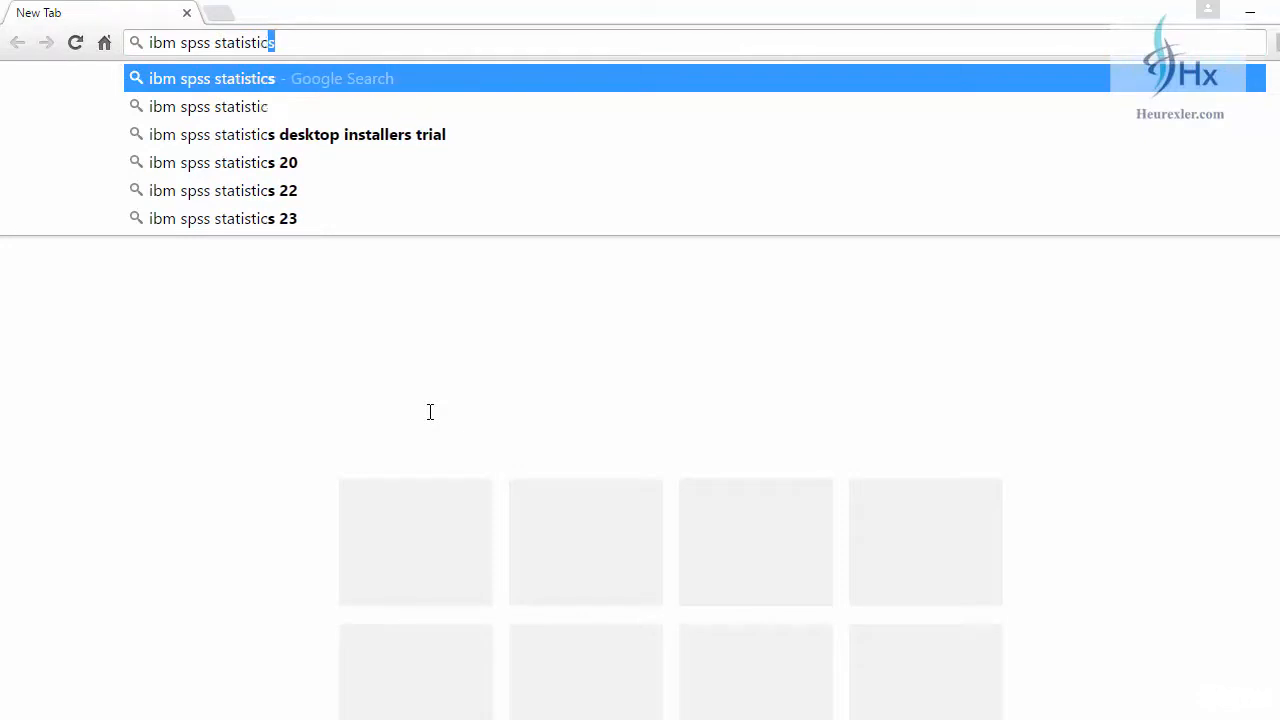
text(s down)
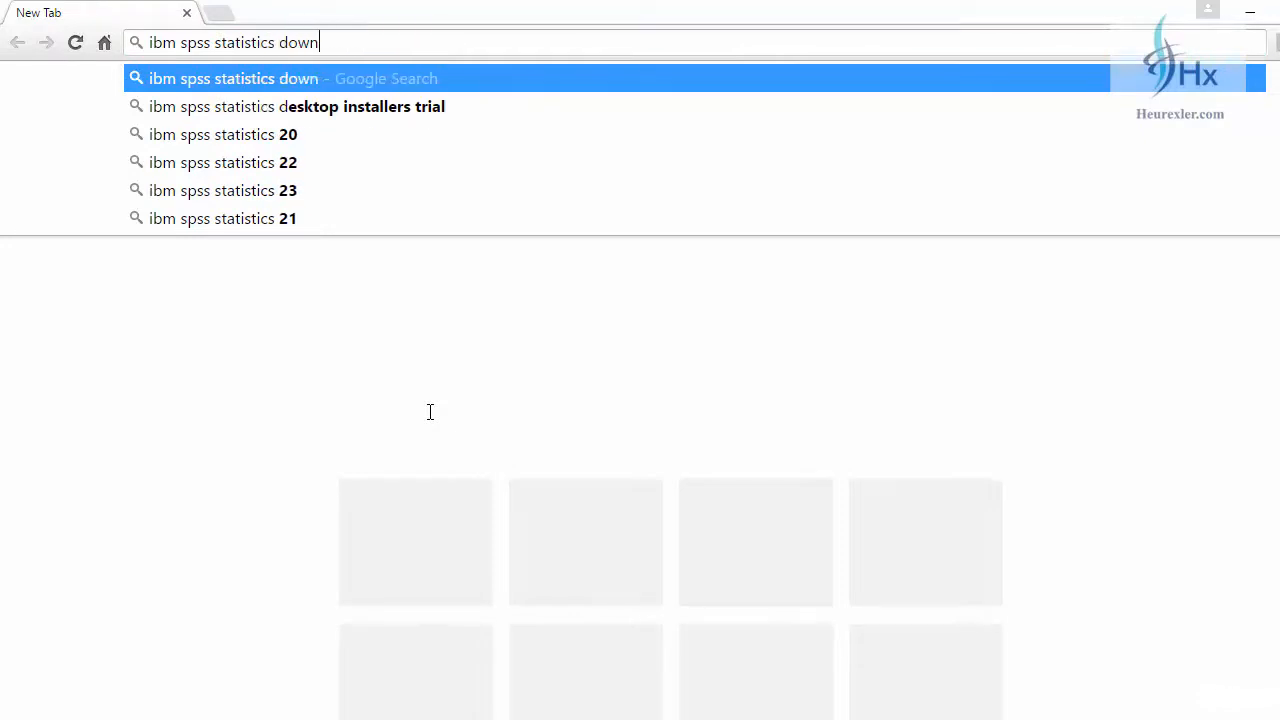
text(load)
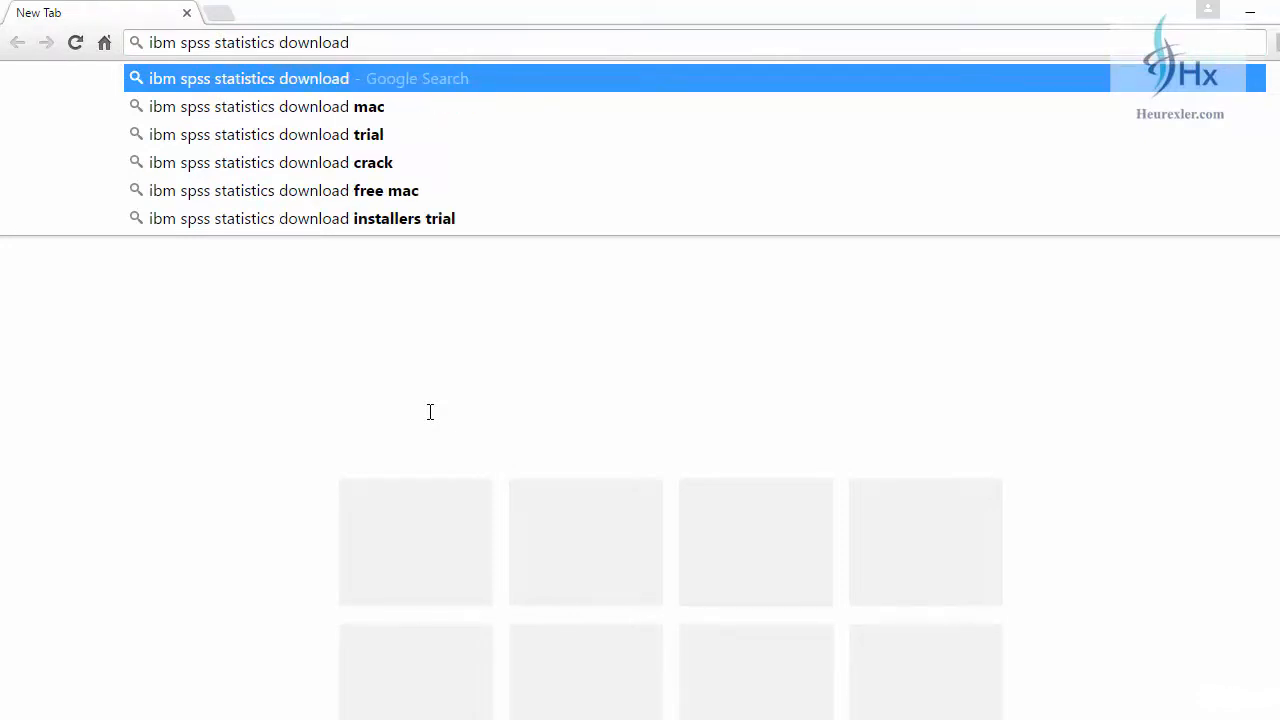
key(Return)
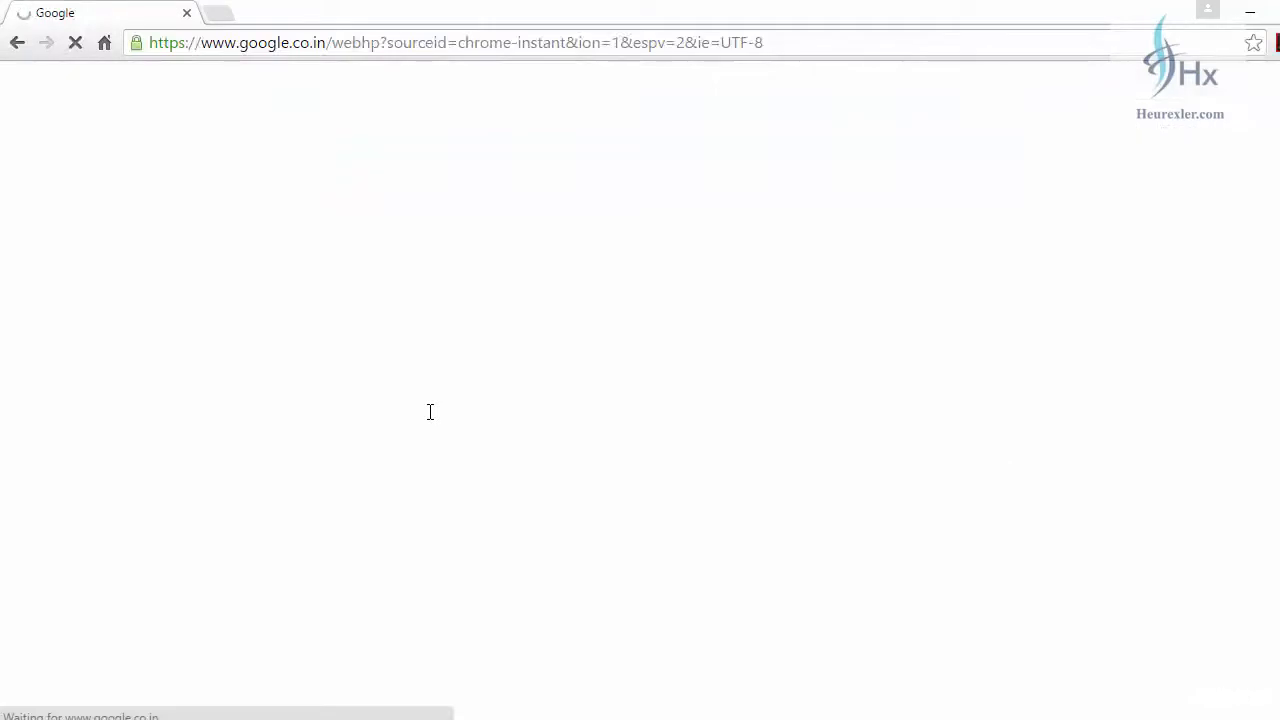
Step: Open the IBM SPSS Statistics Downloads search result in a new tab and switch to it
scroll(339, 415, down, 1)
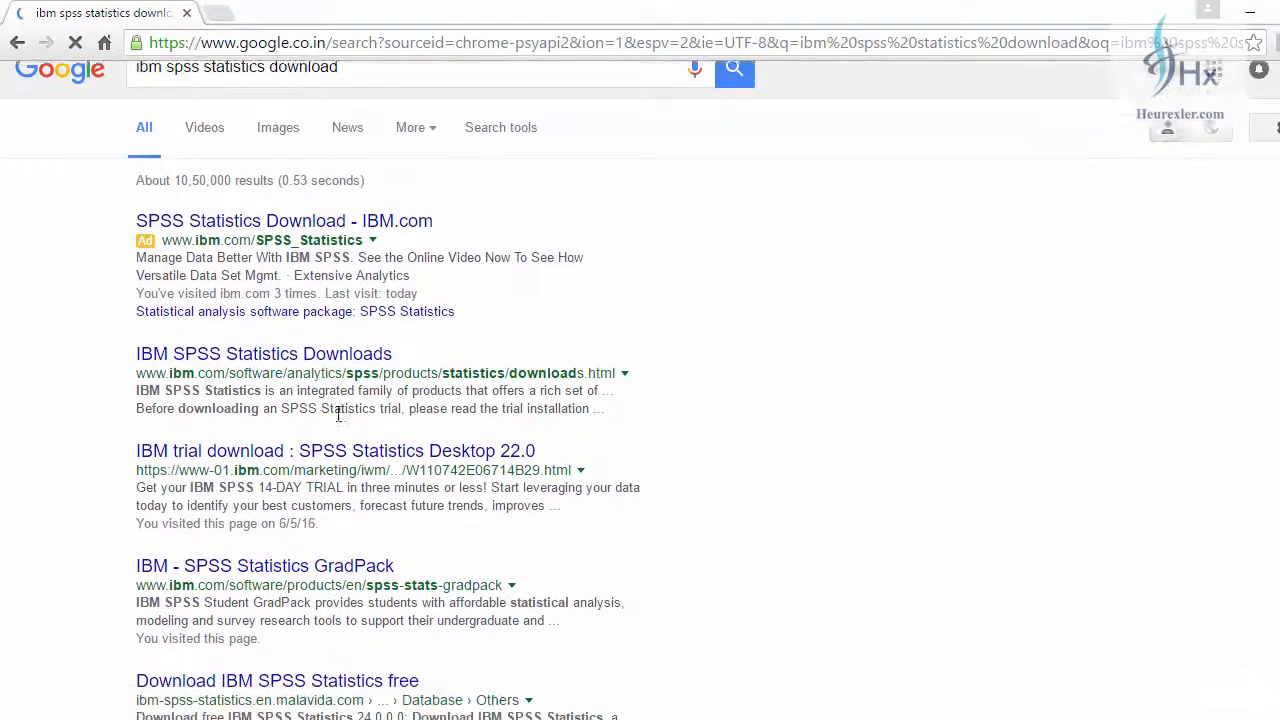
scroll(339, 415, down, 1)
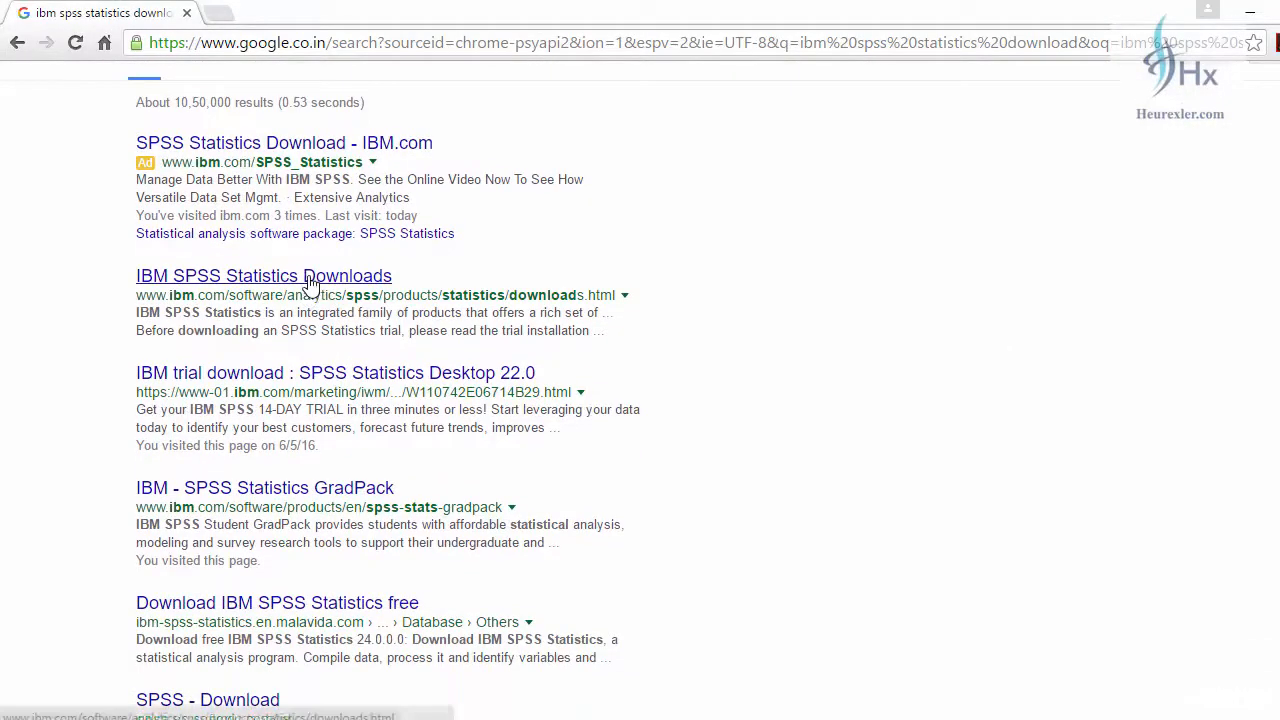
right_click(309, 282)
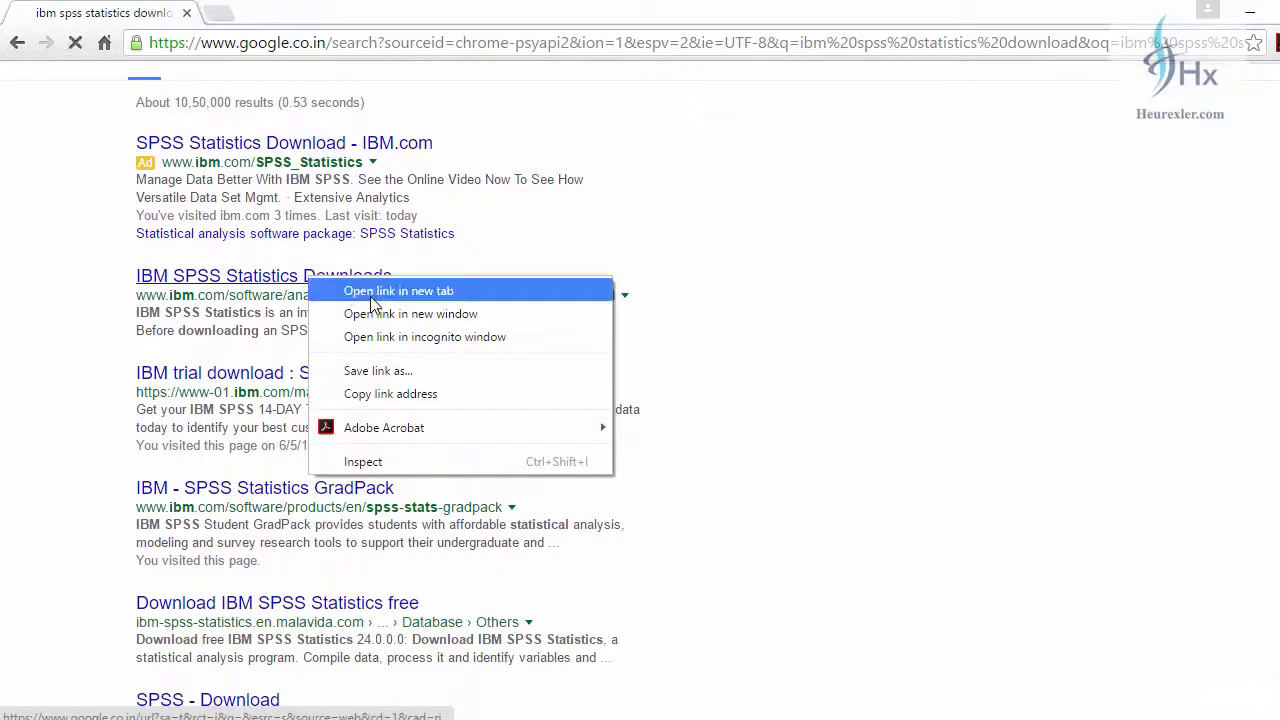
click(340, 291)
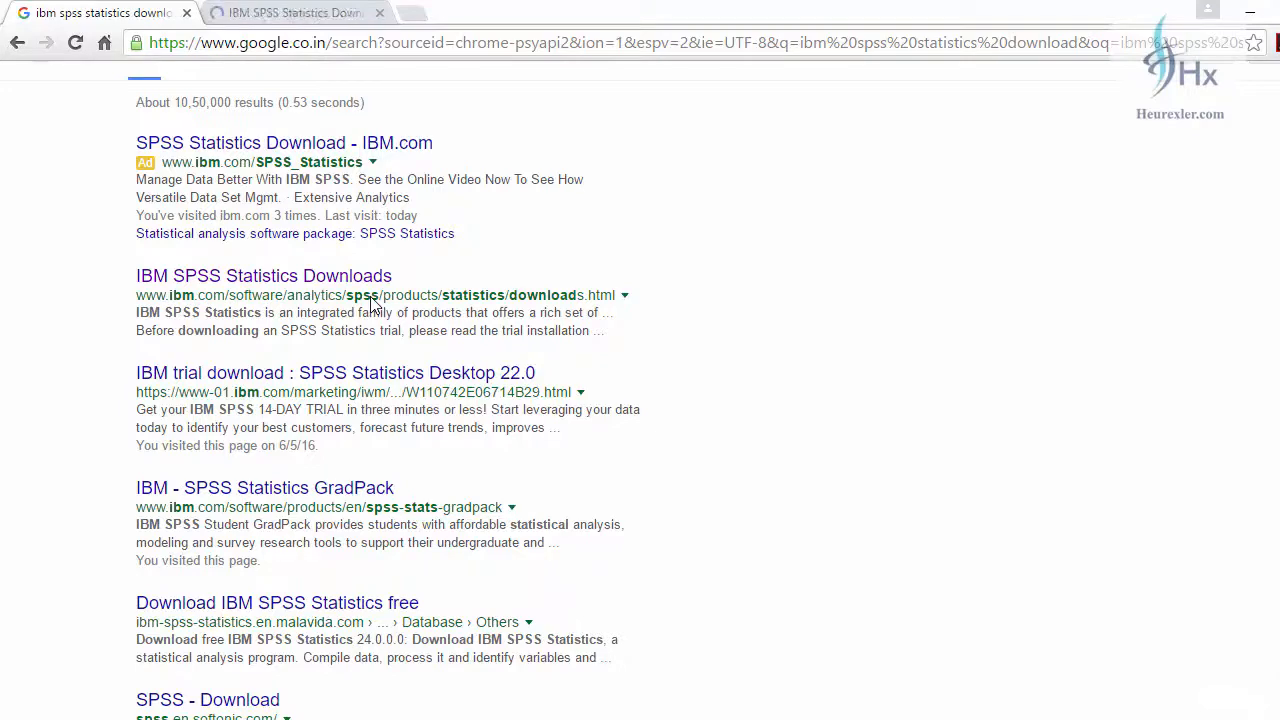
key(ctrl+Tab)
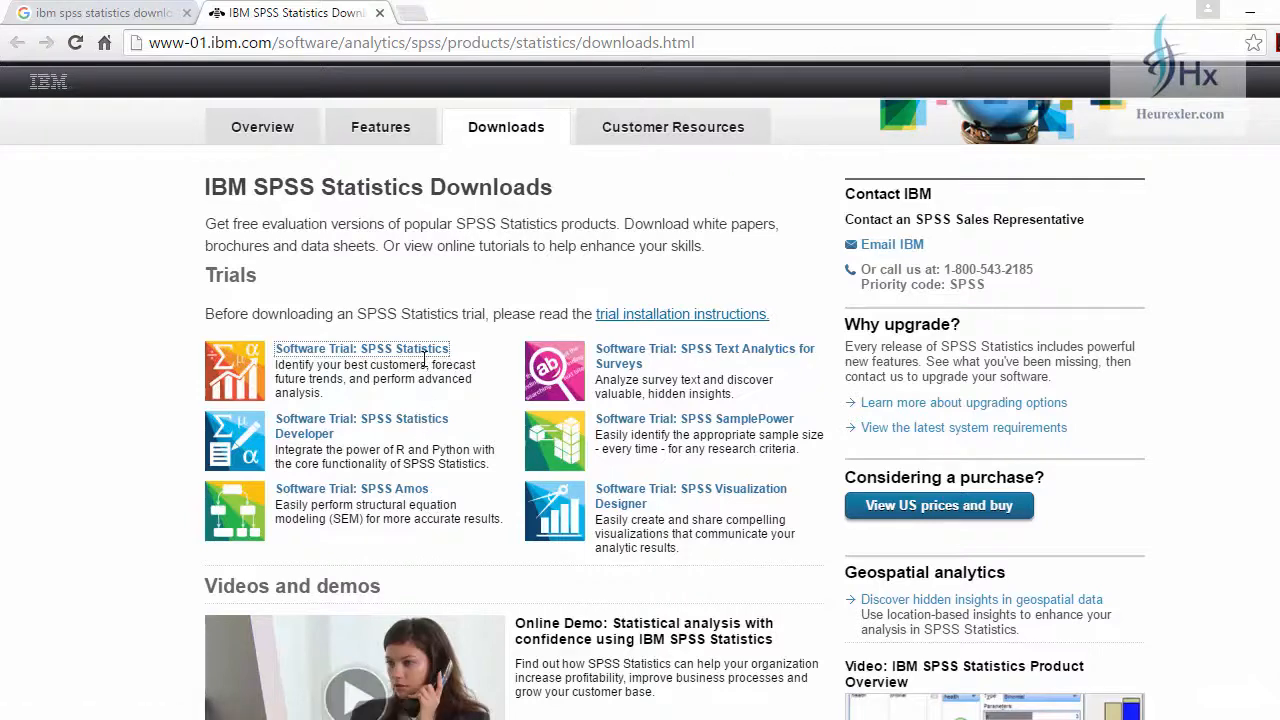
Step: Open the SPSS Statistics software trial registration form and set the country or region to India
click(425, 358)
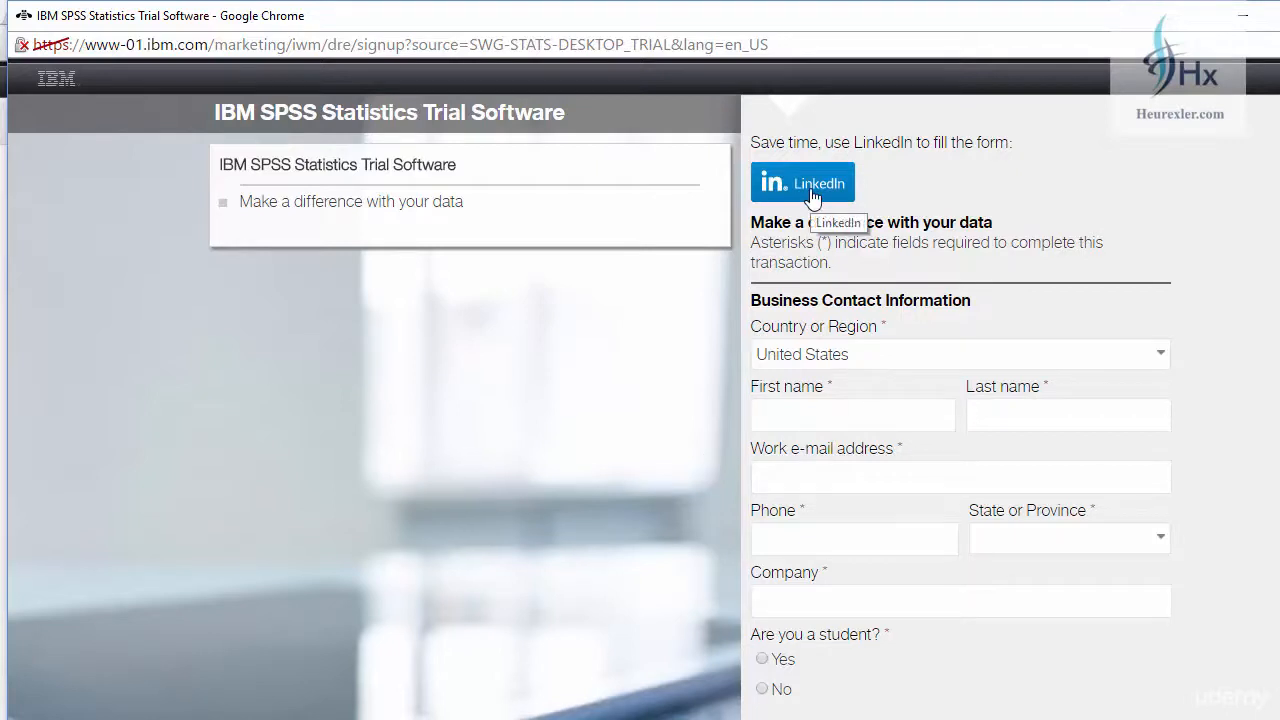
scroll(909, 350, down, 1)
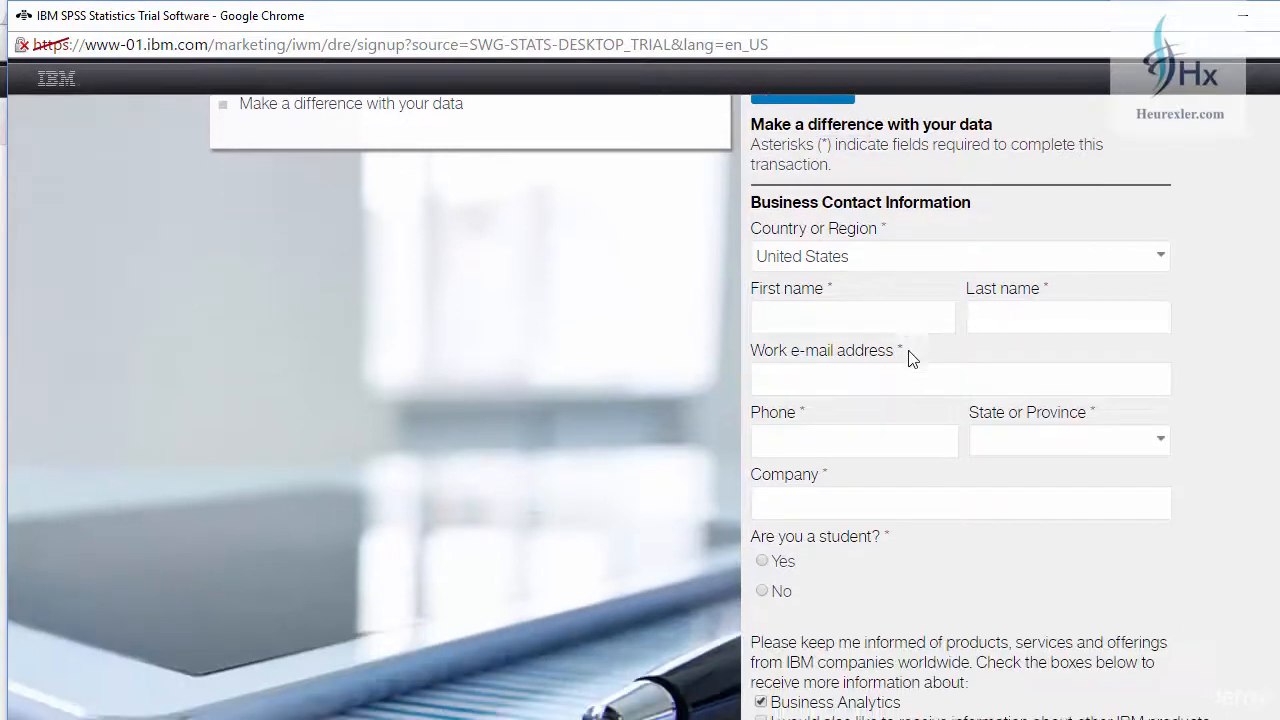
click(959, 261)
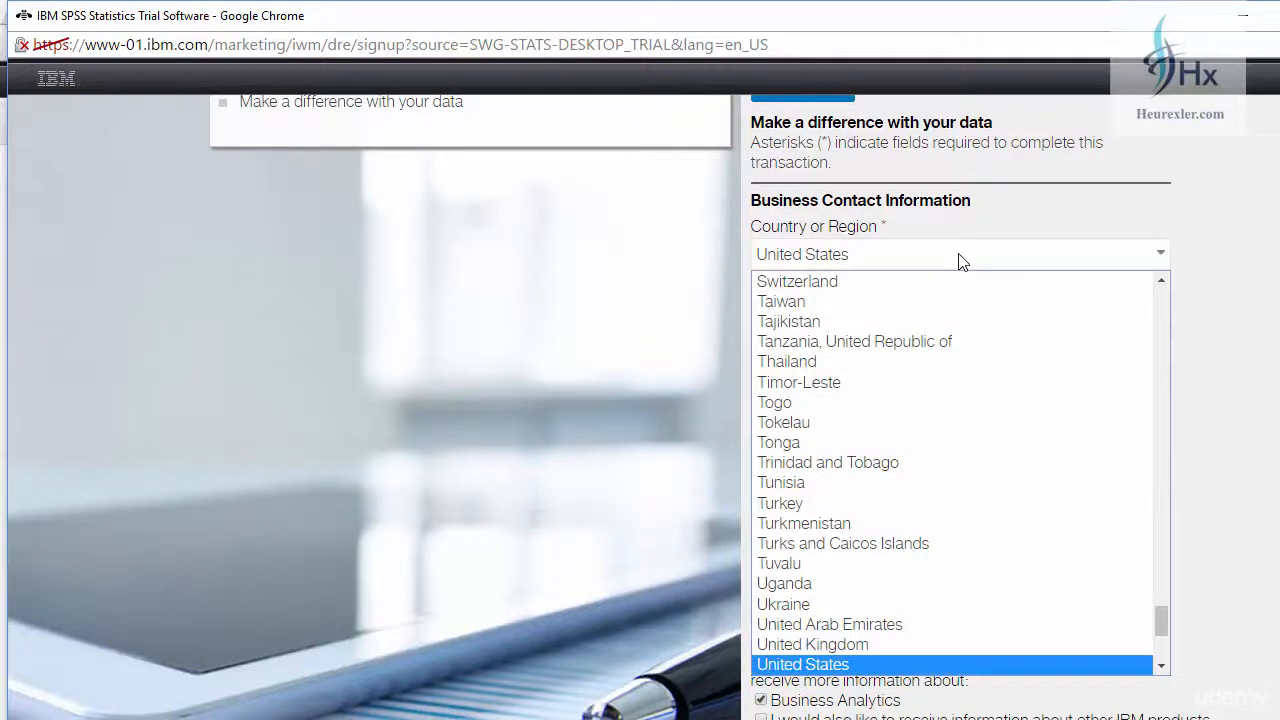
key(i)
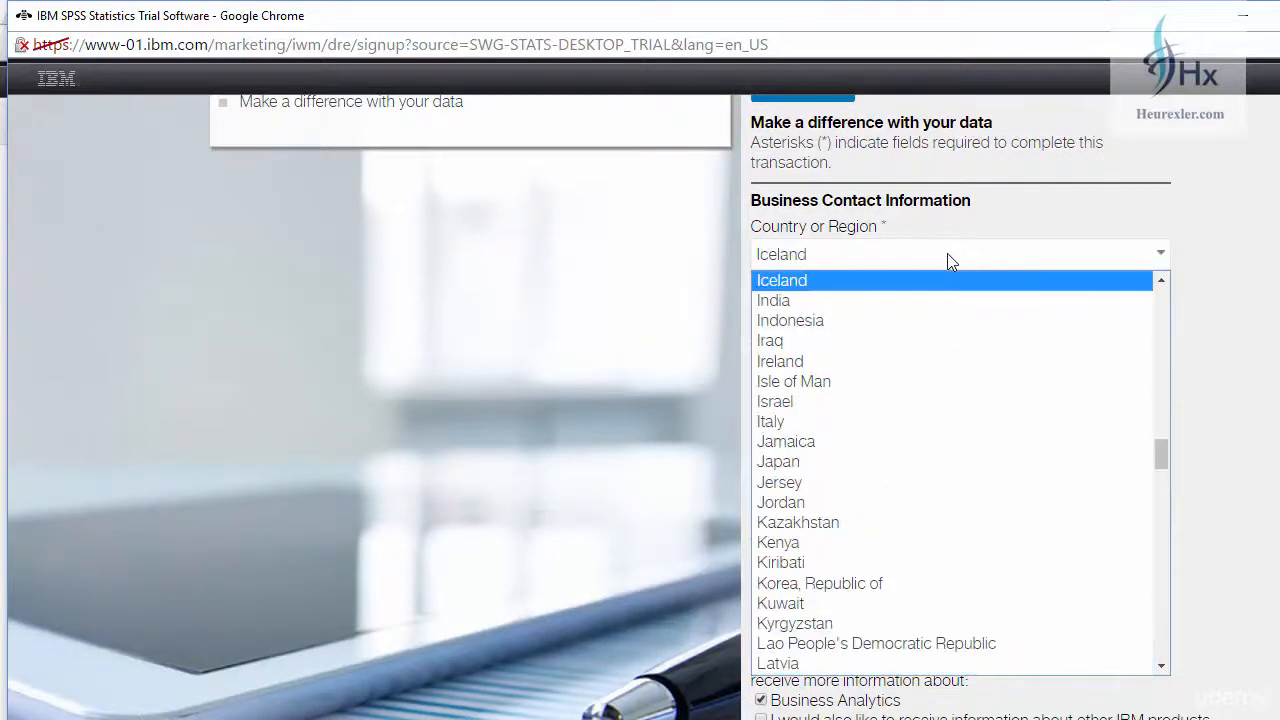
click(839, 306)
Step: Fill in the registrant's first name, last name and work e-mail address
click(816, 316)
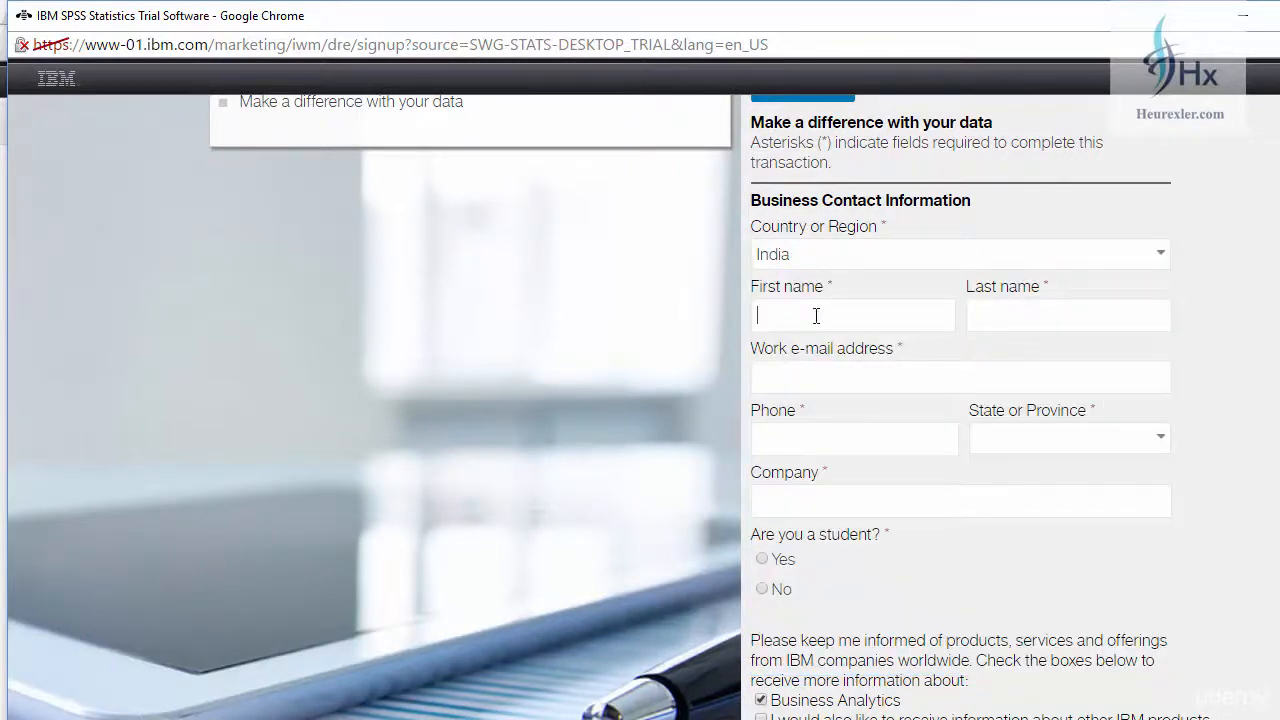
key(Tab)
click(806, 386)
Step: Enter the phone number, choose Delhi as the state or province, and enter ABC as the company
key(Tab)
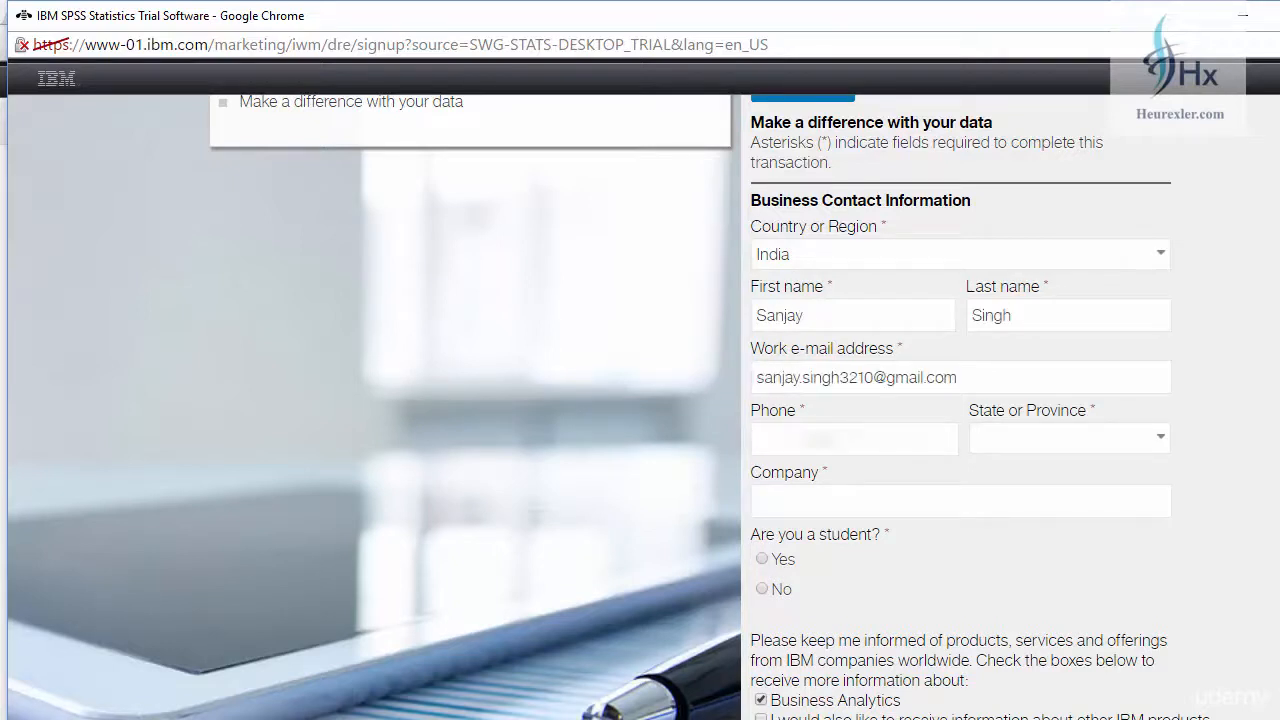
text(995)
click(1090, 438)
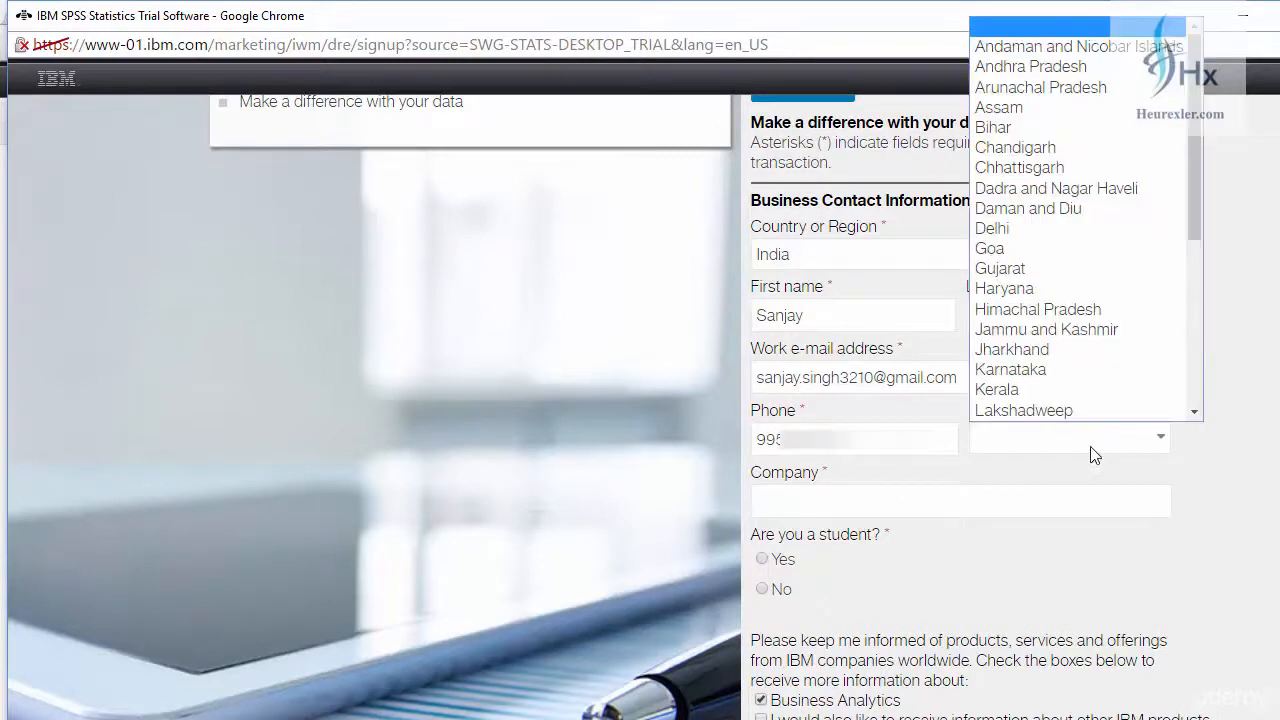
click(1034, 228)
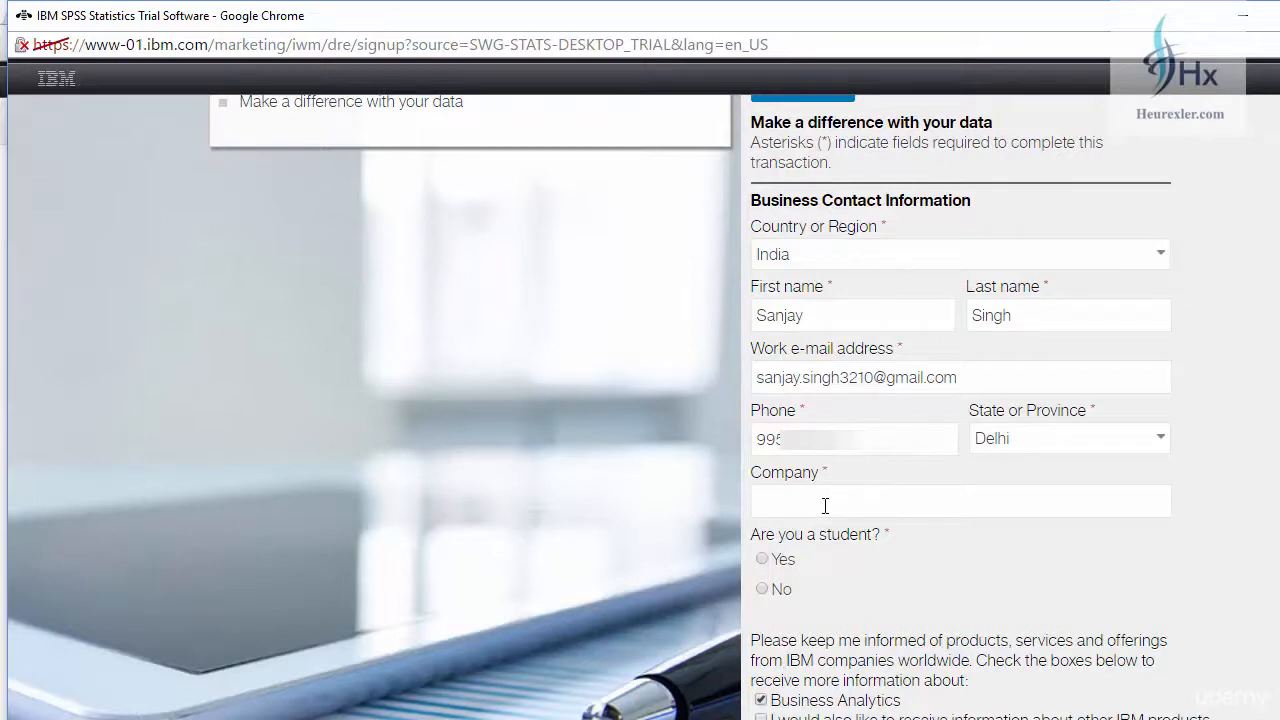
text(ABC)
Step: Answer No to being a student, opt in to information about other IBM products, and opt out of contact by telephone
scroll(830, 520, down, 1)
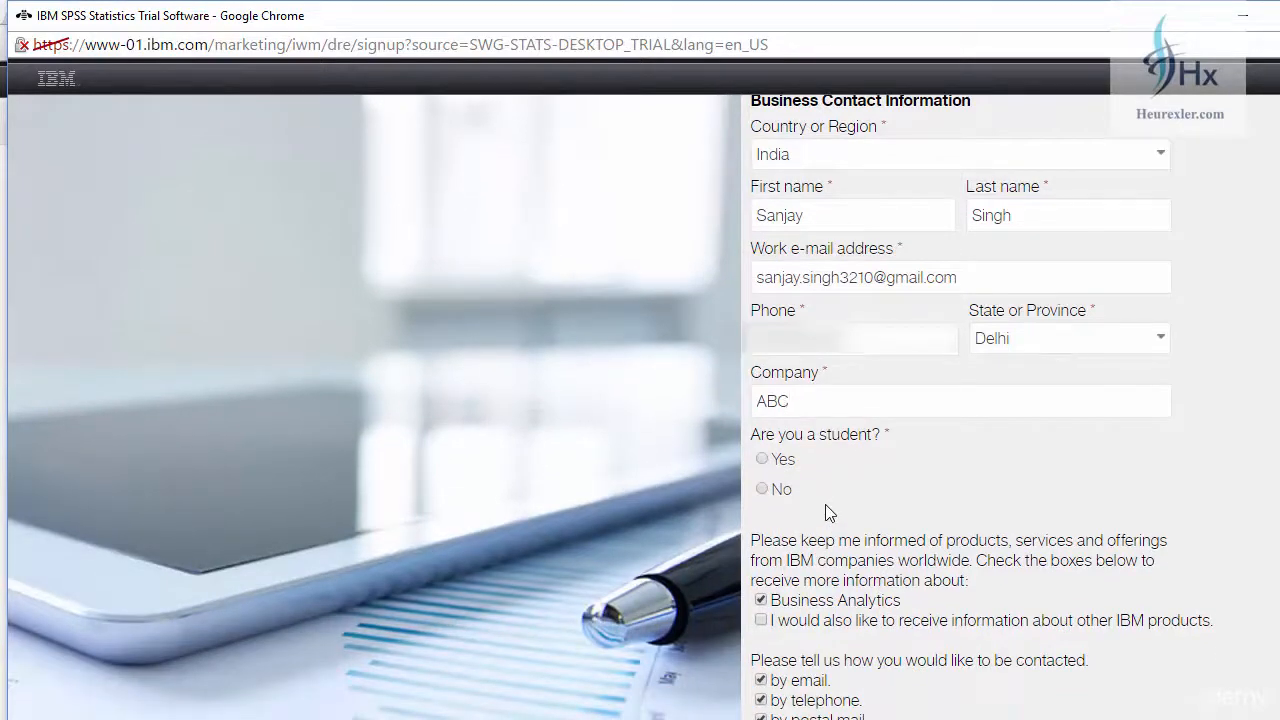
click(763, 489)
scroll(766, 425, down, 2)
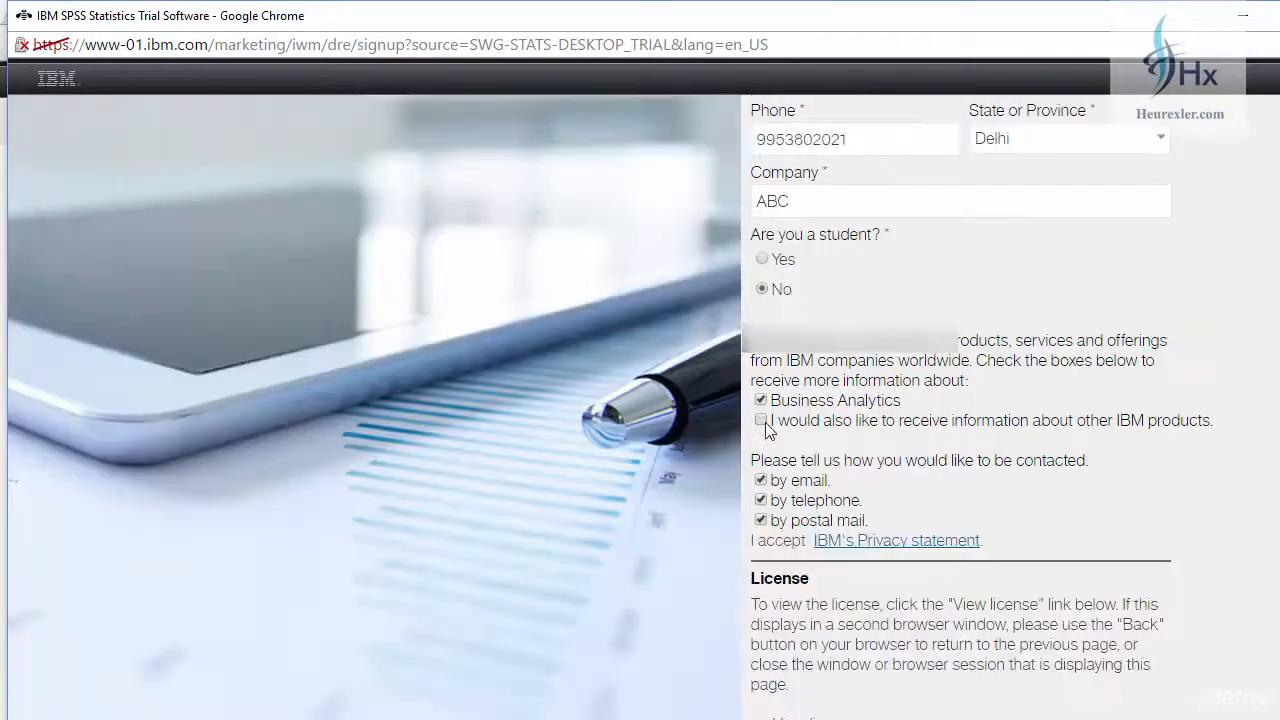
click(762, 421)
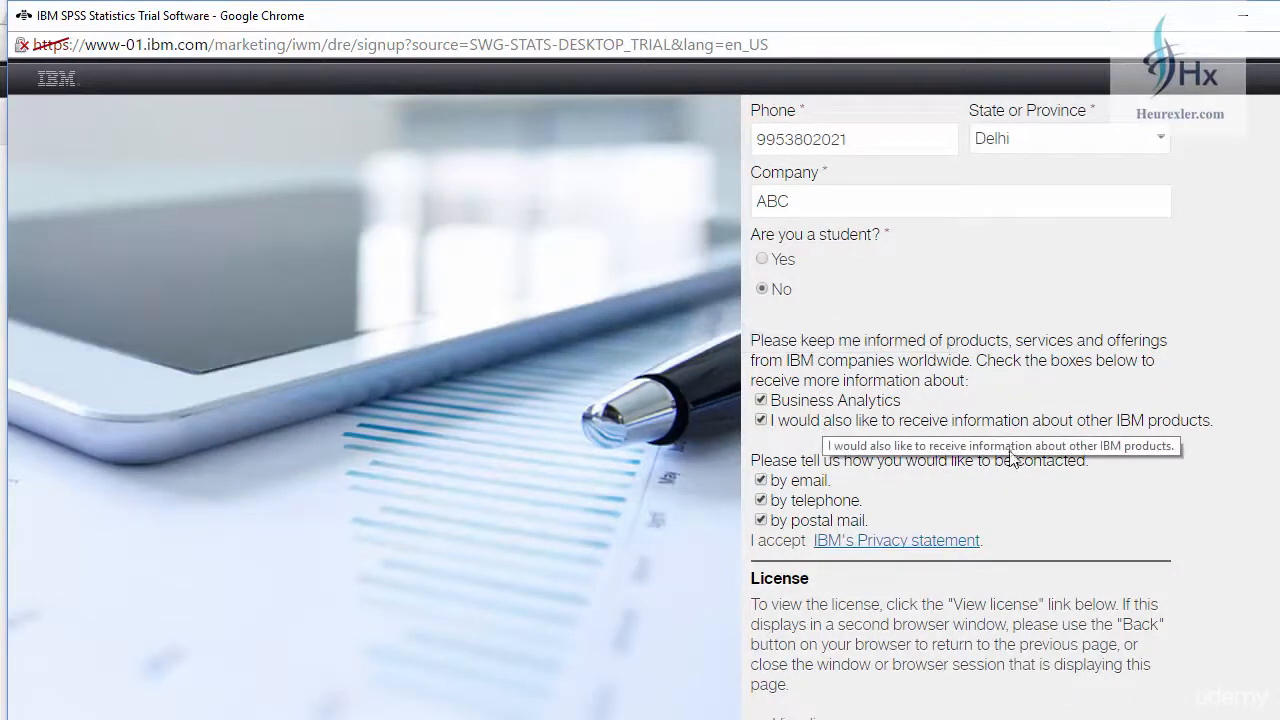
click(762, 500)
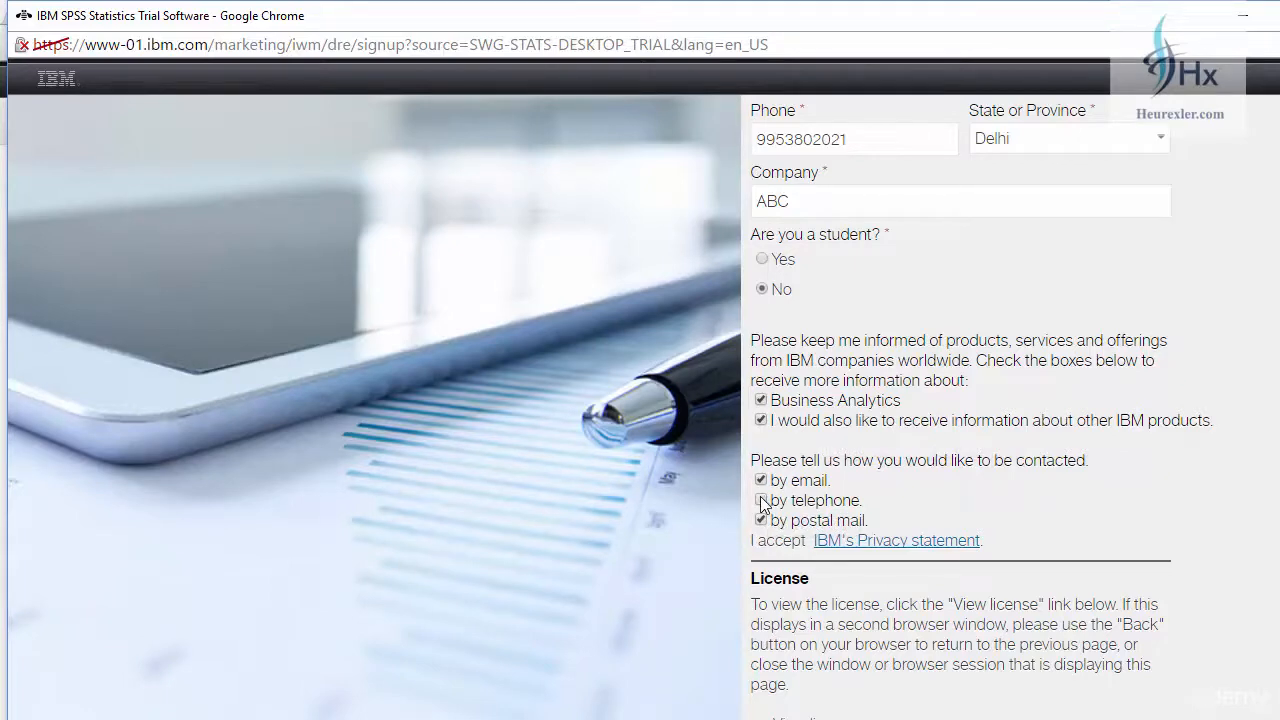
Step: Agree to the trial license terms and confirm the registration
scroll(785, 450, down, 4)
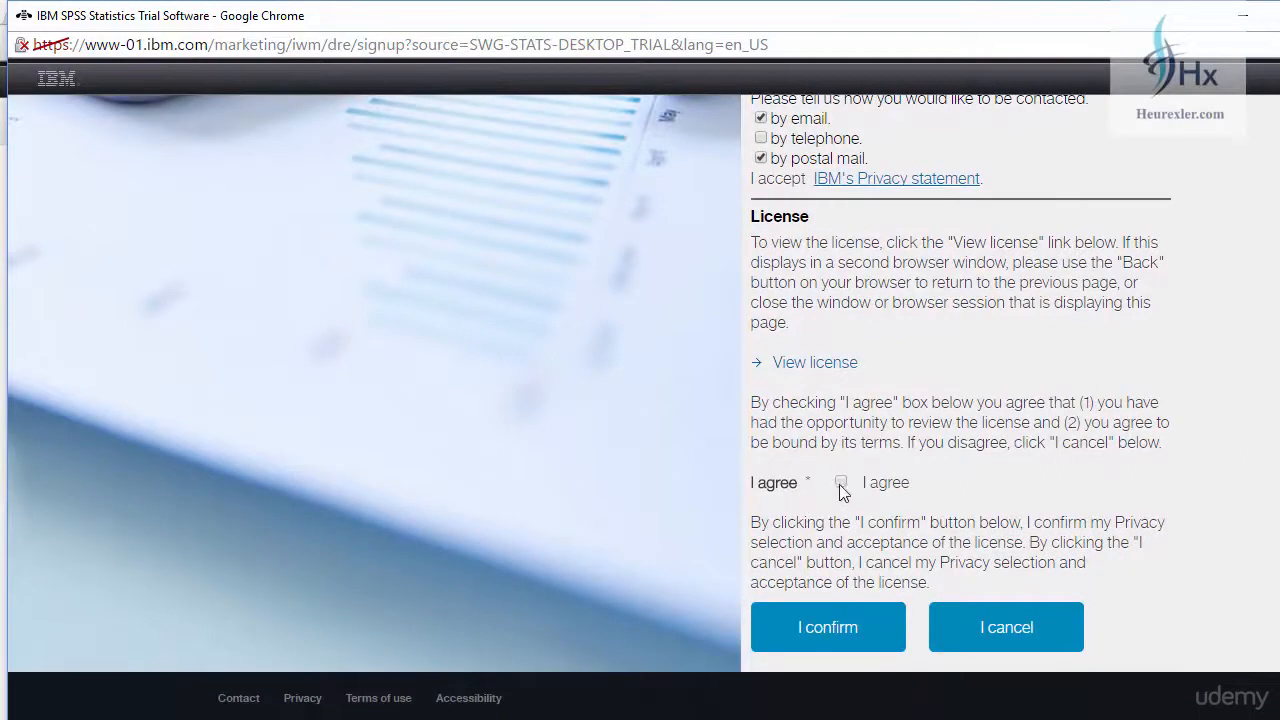
click(842, 484)
click(846, 638)
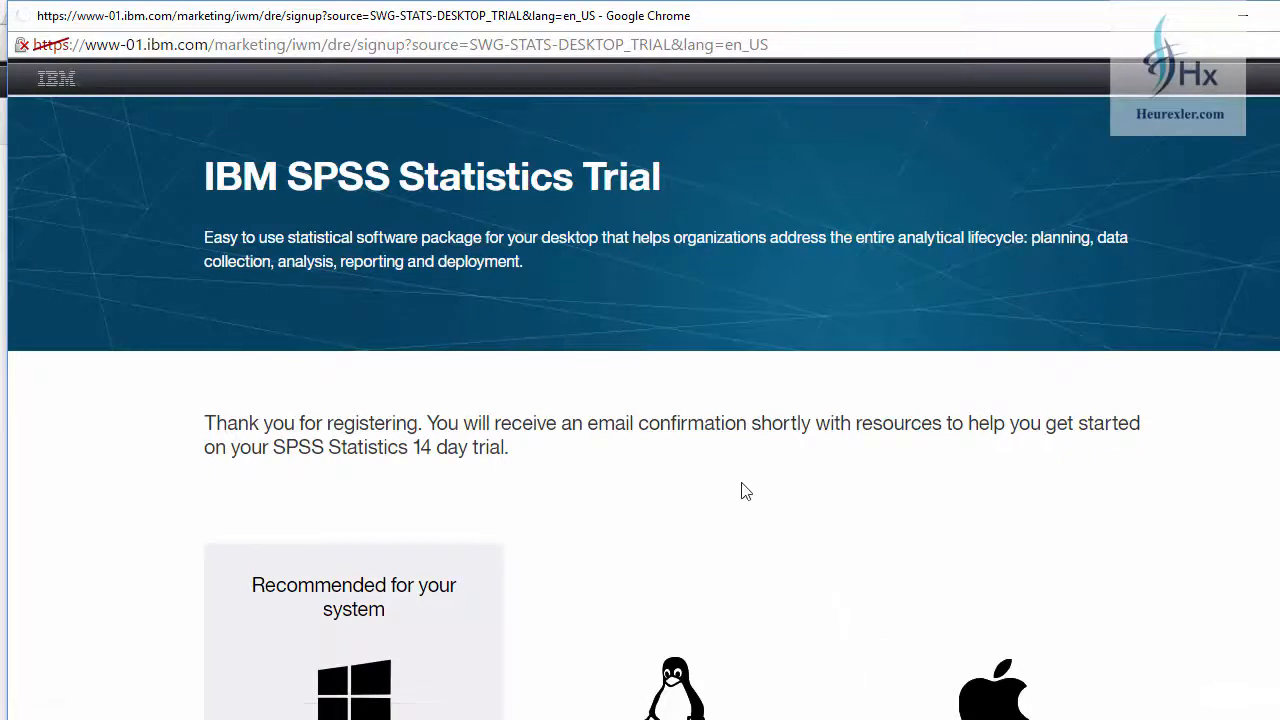
Step: Examine the trial period notice and the versions offered for Windows, Linux and Mac OS, including the Windows bit version
scroll(712, 468, down, 3)
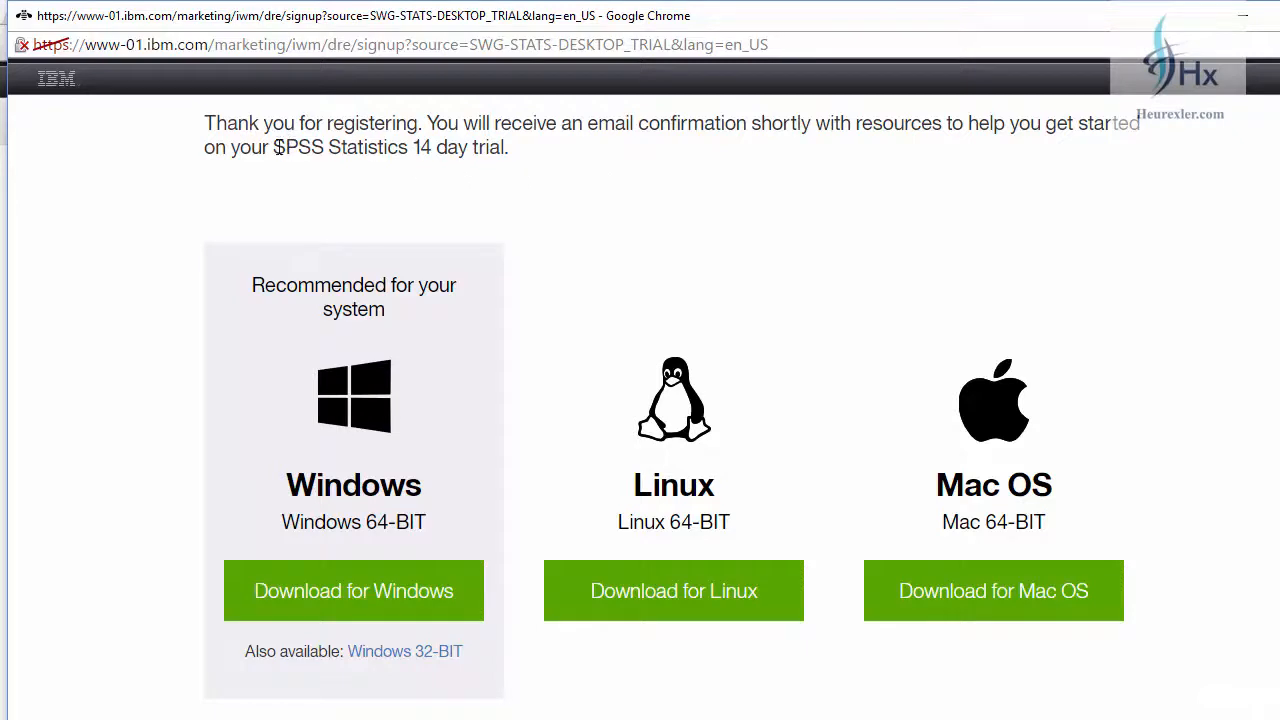
drag(275, 147, 514, 166)
click(549, 220)
scroll(497, 320, down, 2)
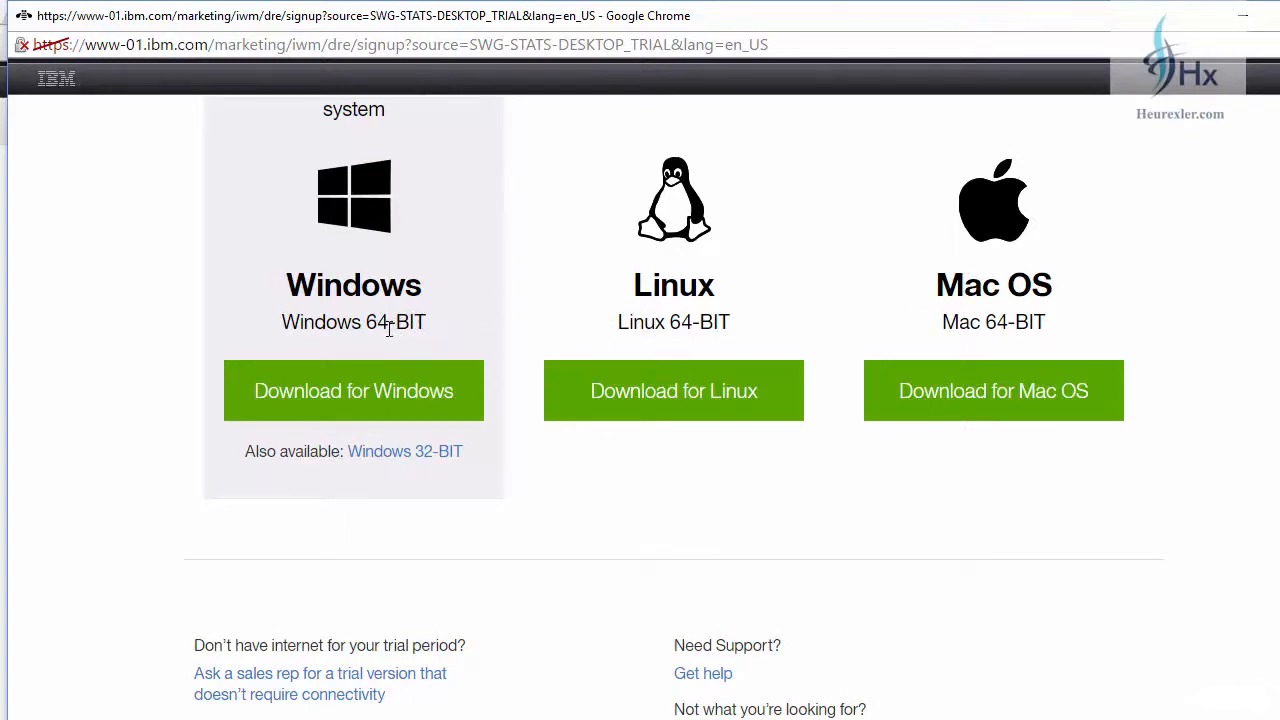
drag(377, 322, 429, 323)
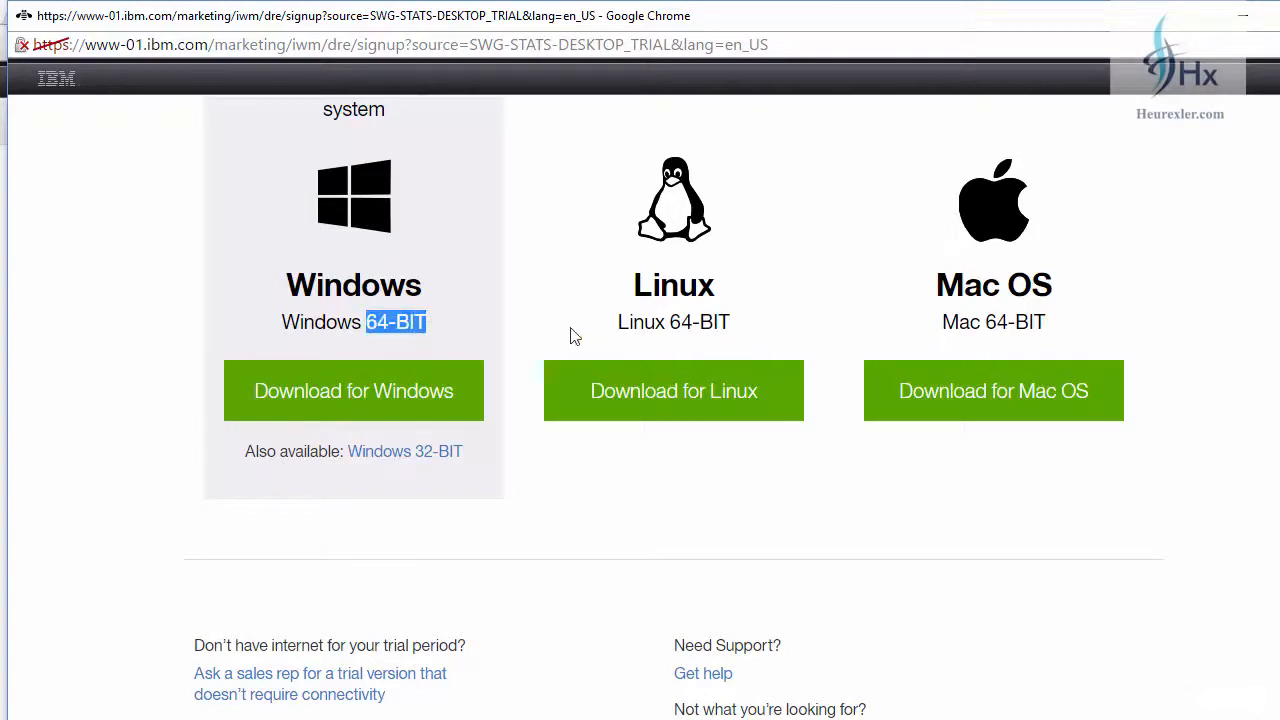
scroll(441, 462, down, 1)
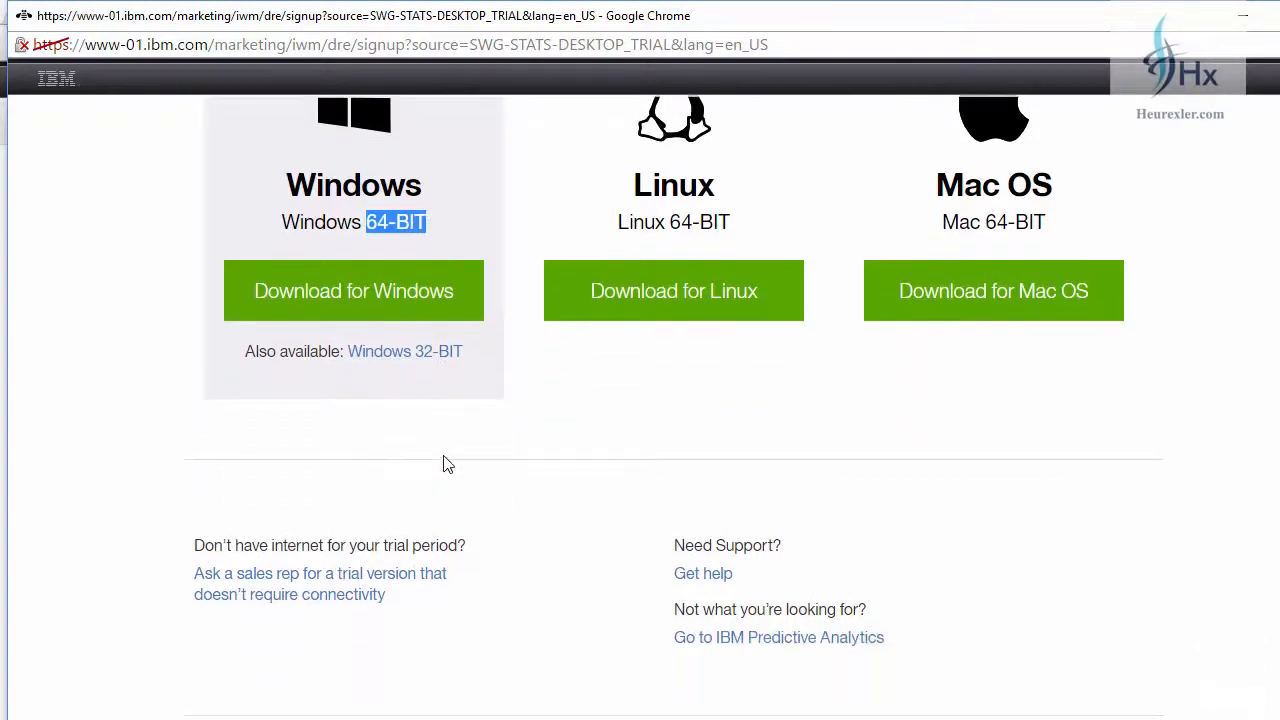
click(426, 362)
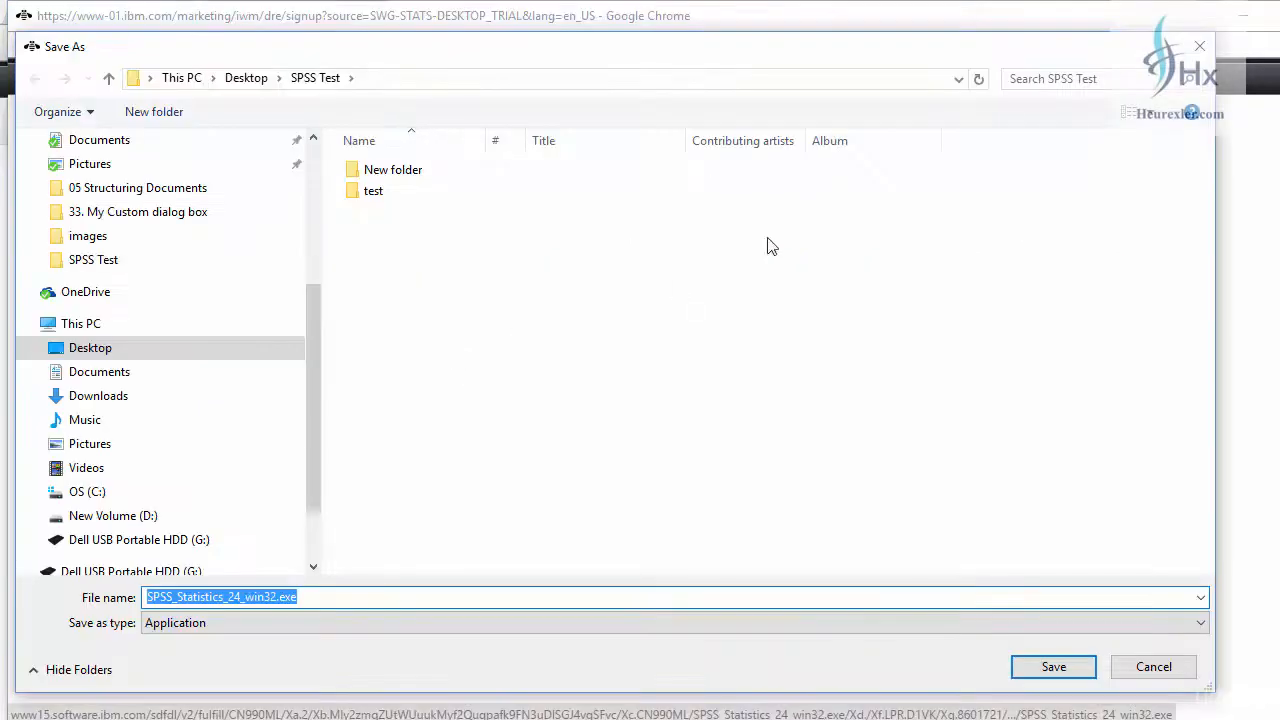
click(1199, 46)
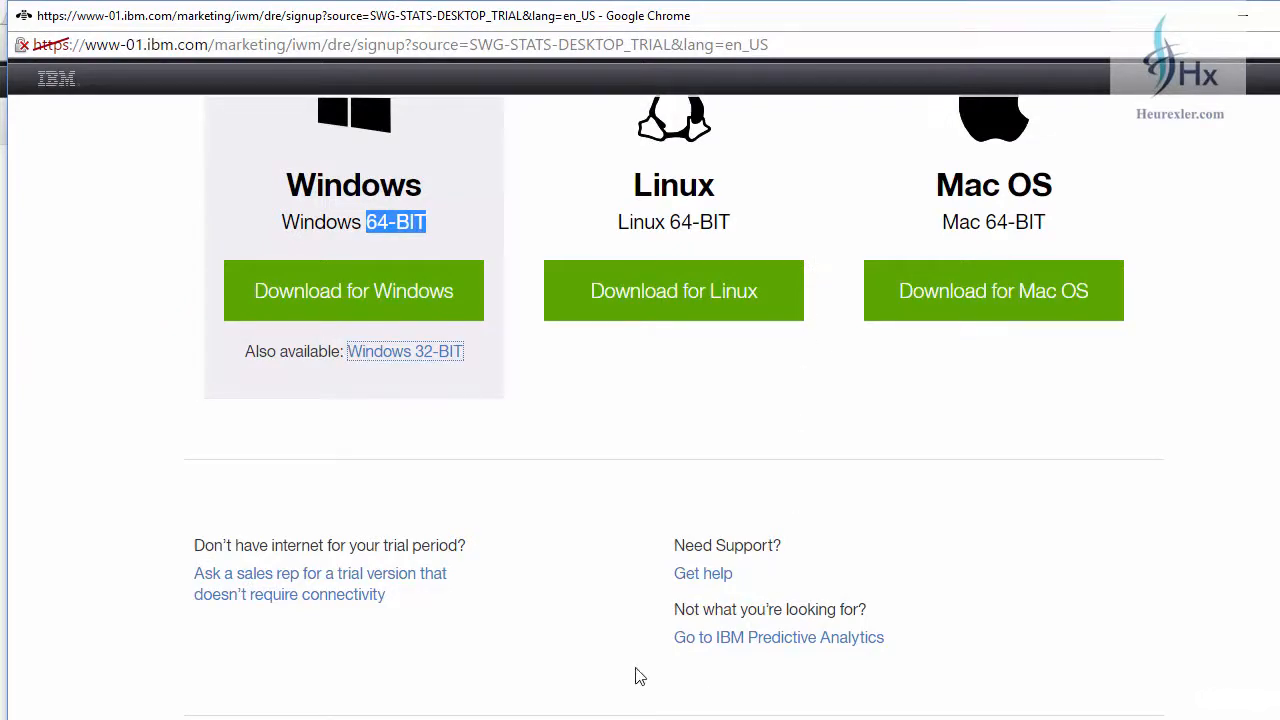
Step: Switch to the Control Panel, search it for "system" and open the System page to check the computer's system type
click(622, 718)
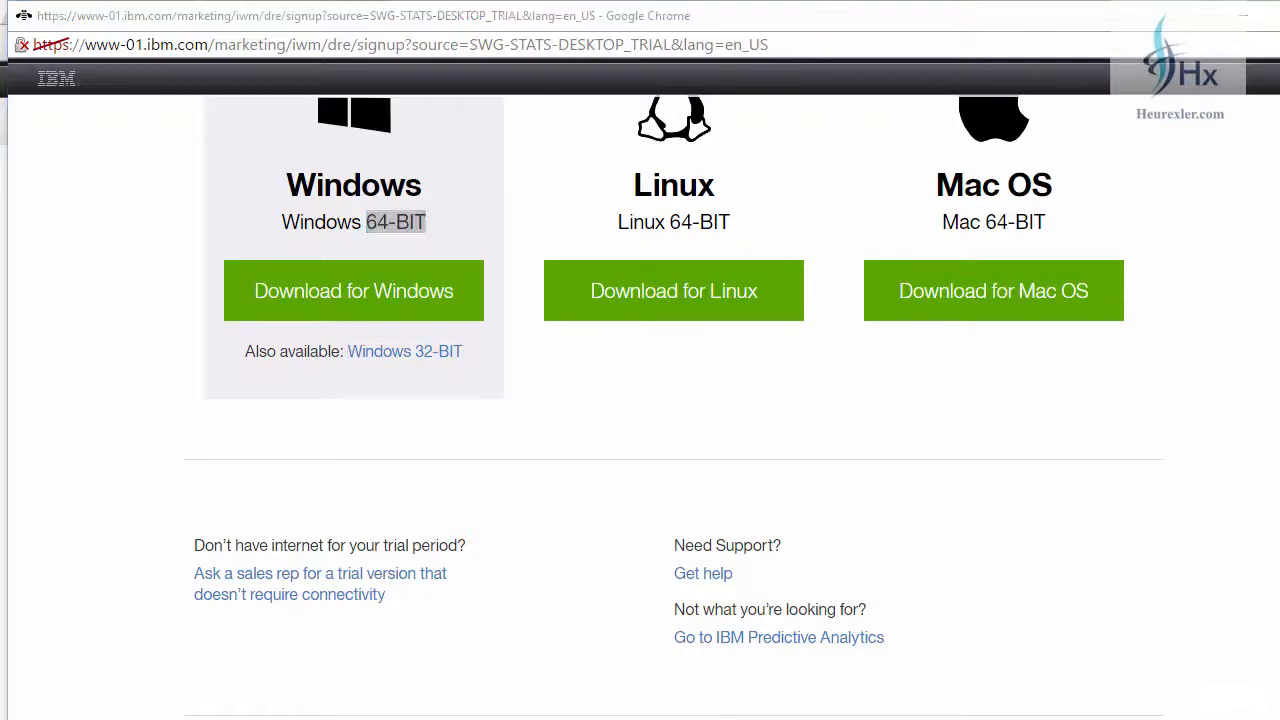
click(1188, 176)
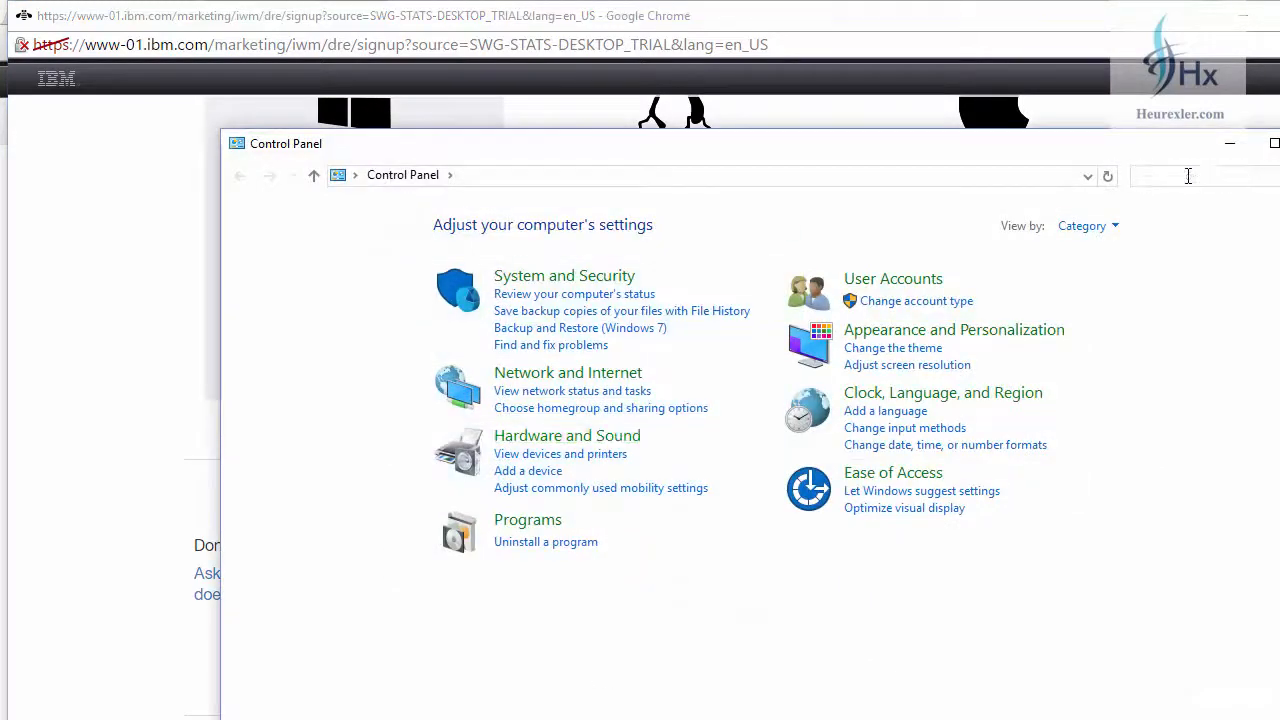
text(system)
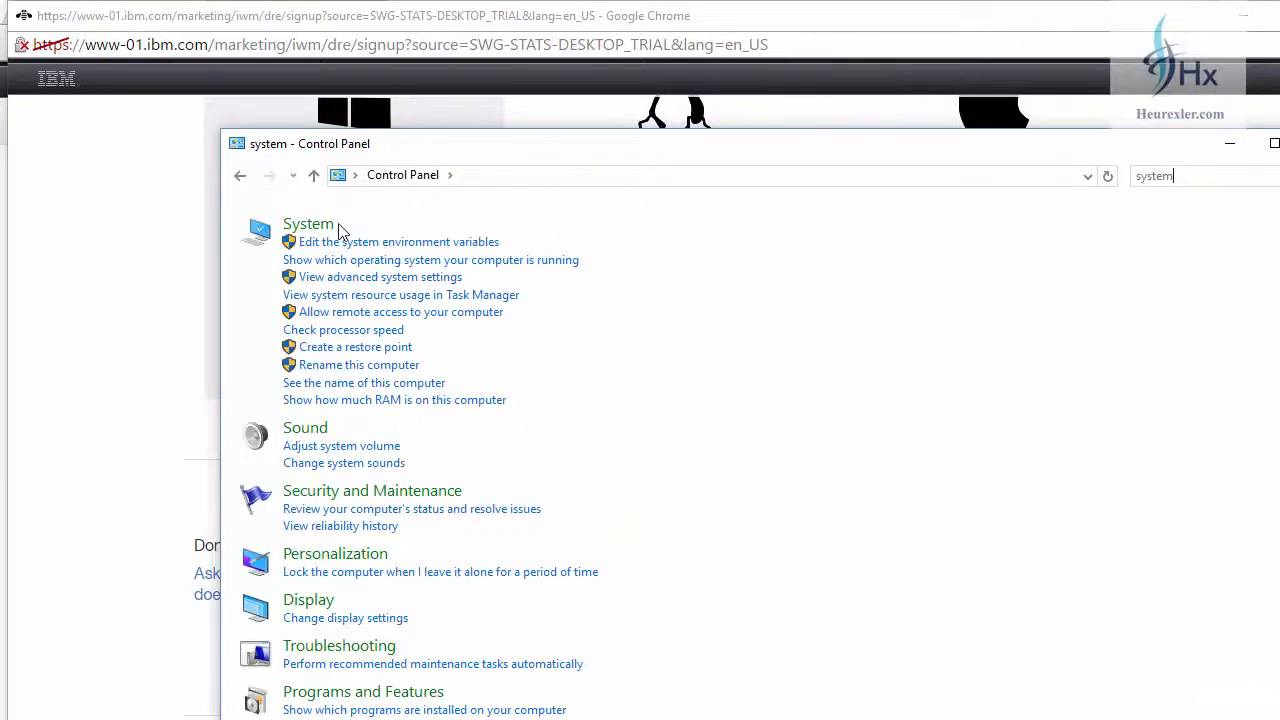
click(312, 229)
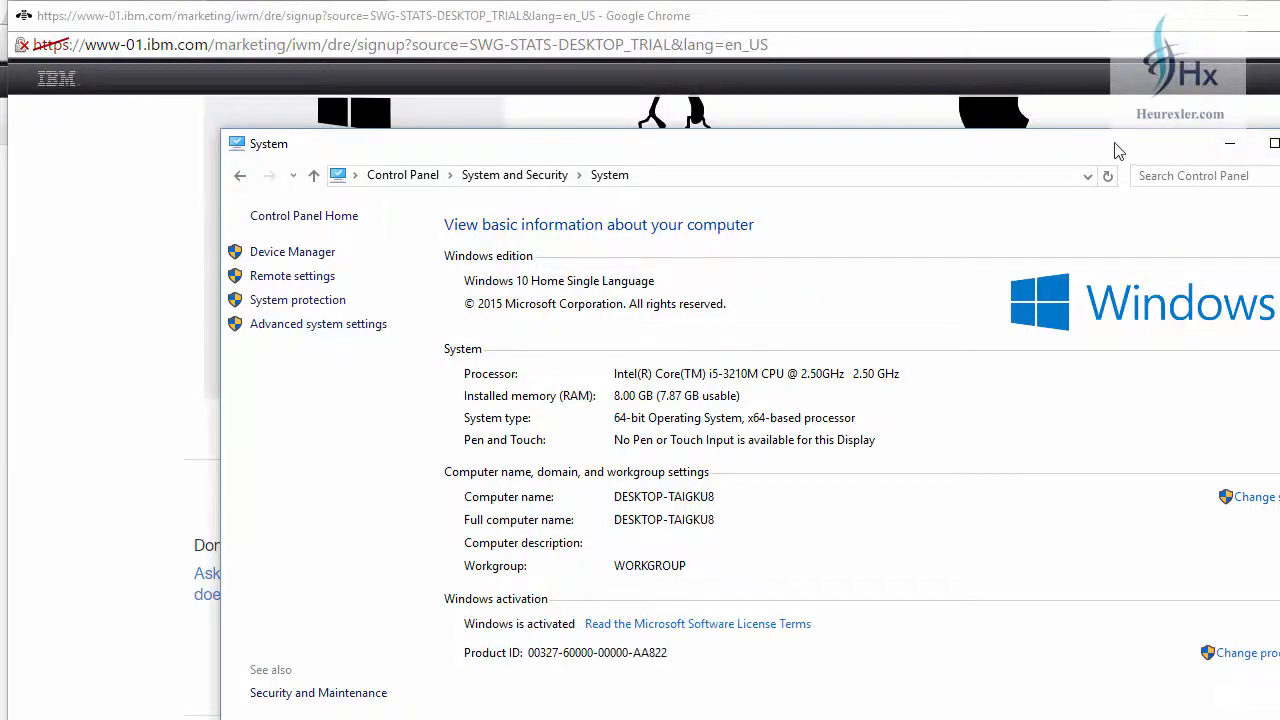
Step: Check the computer's system type, close the System window and start downloading the 64-bit Windows version of the trial
drag(1116, 149, 1075, 91)
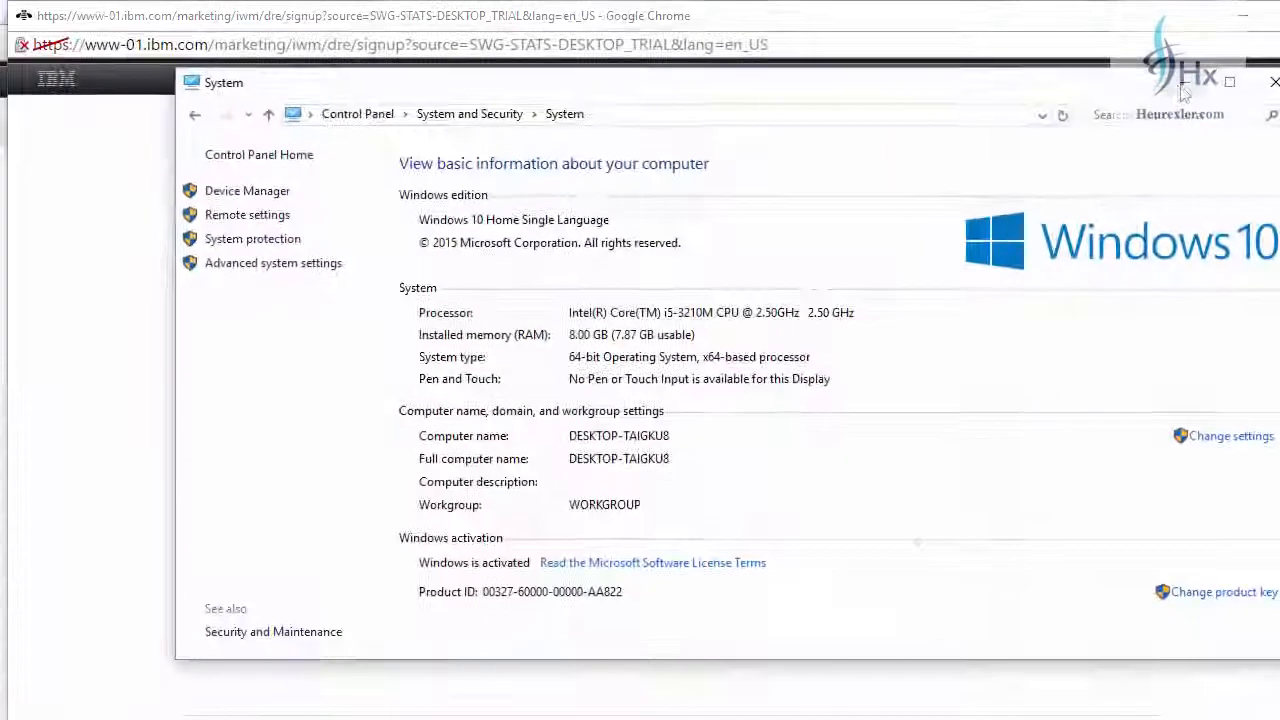
click(1273, 96)
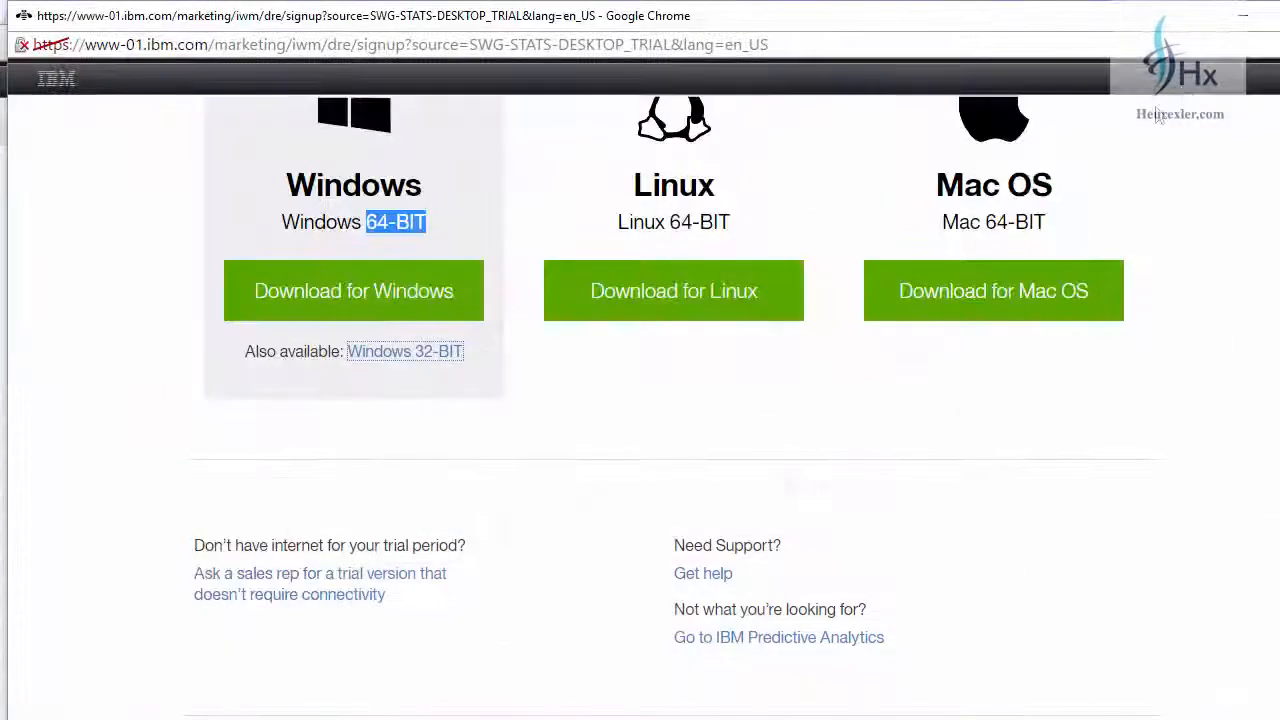
scroll(512, 435, up, 1)
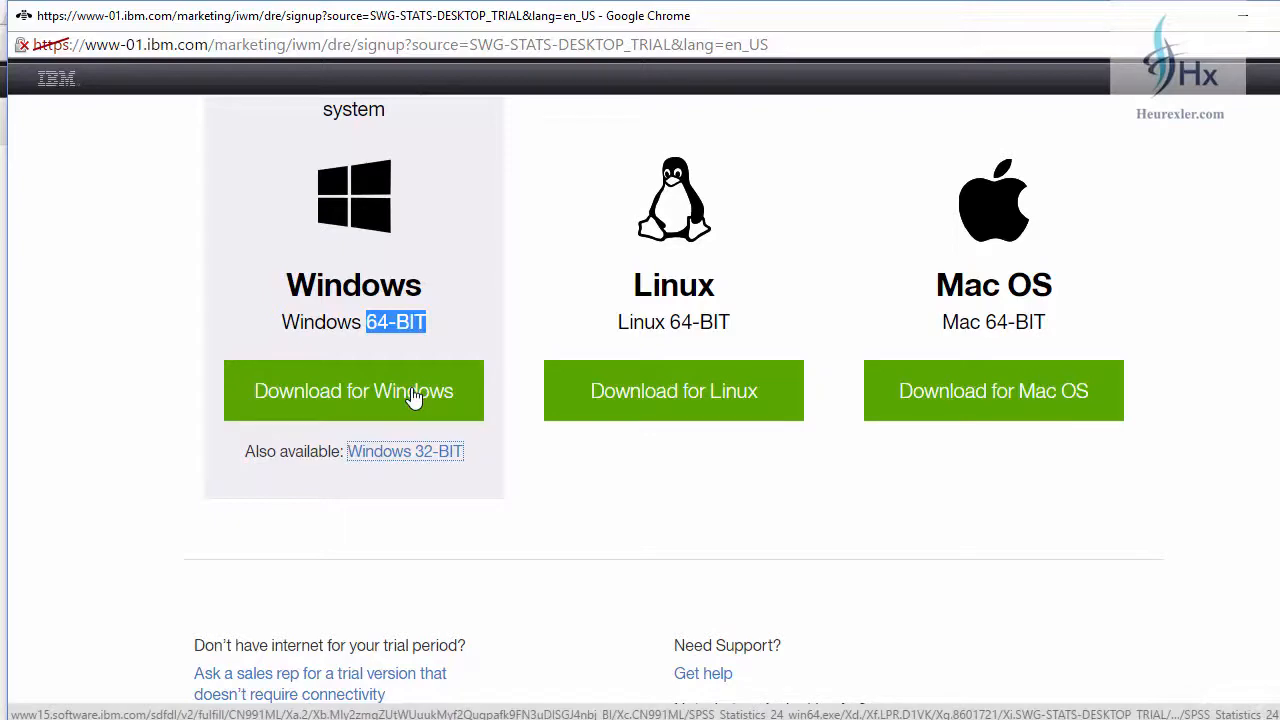
click(414, 396)
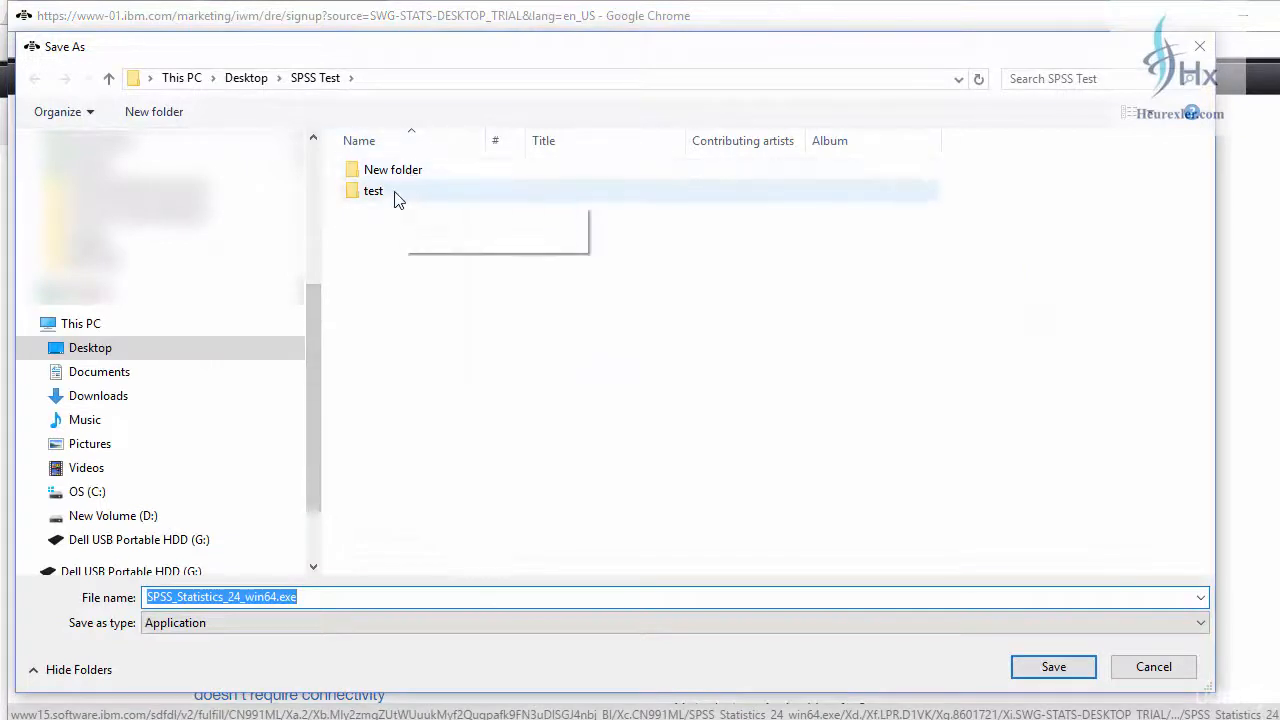
Step: Create a folder named SPSS inside SPSS Test and save the installer SPSS_Statistics_24_win64.exe in it
click(155, 114)
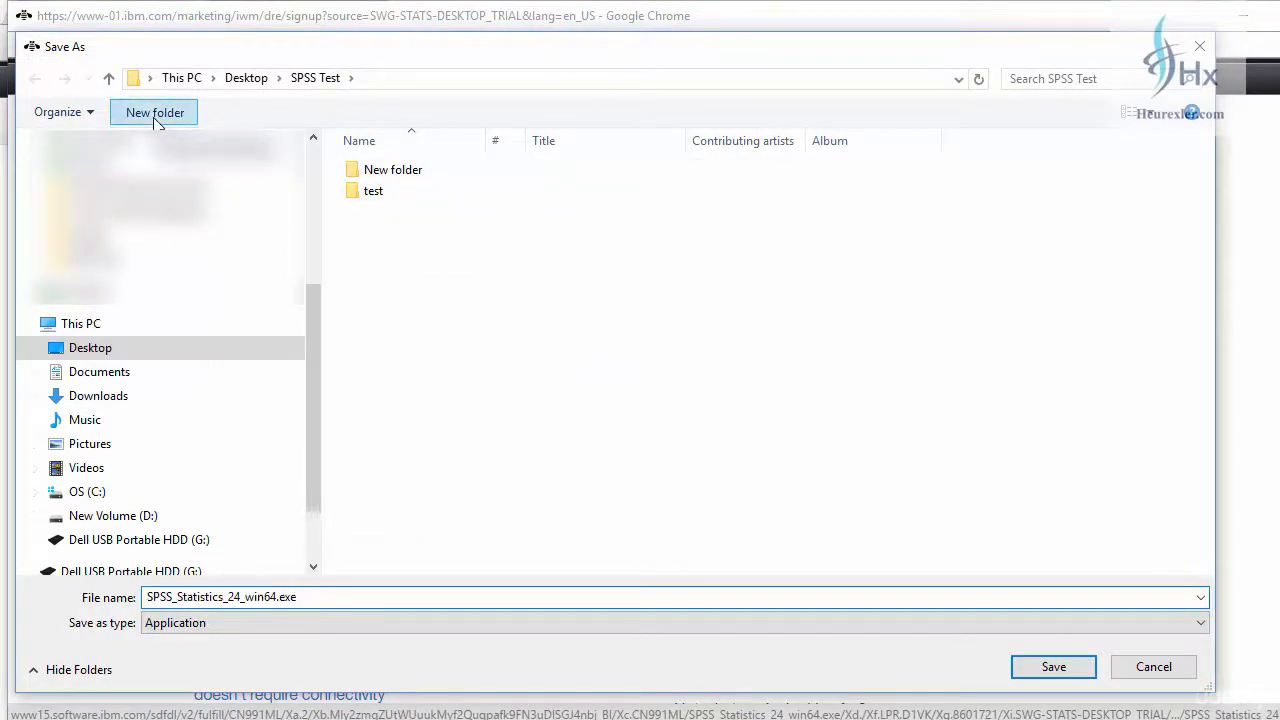
text(SPS)
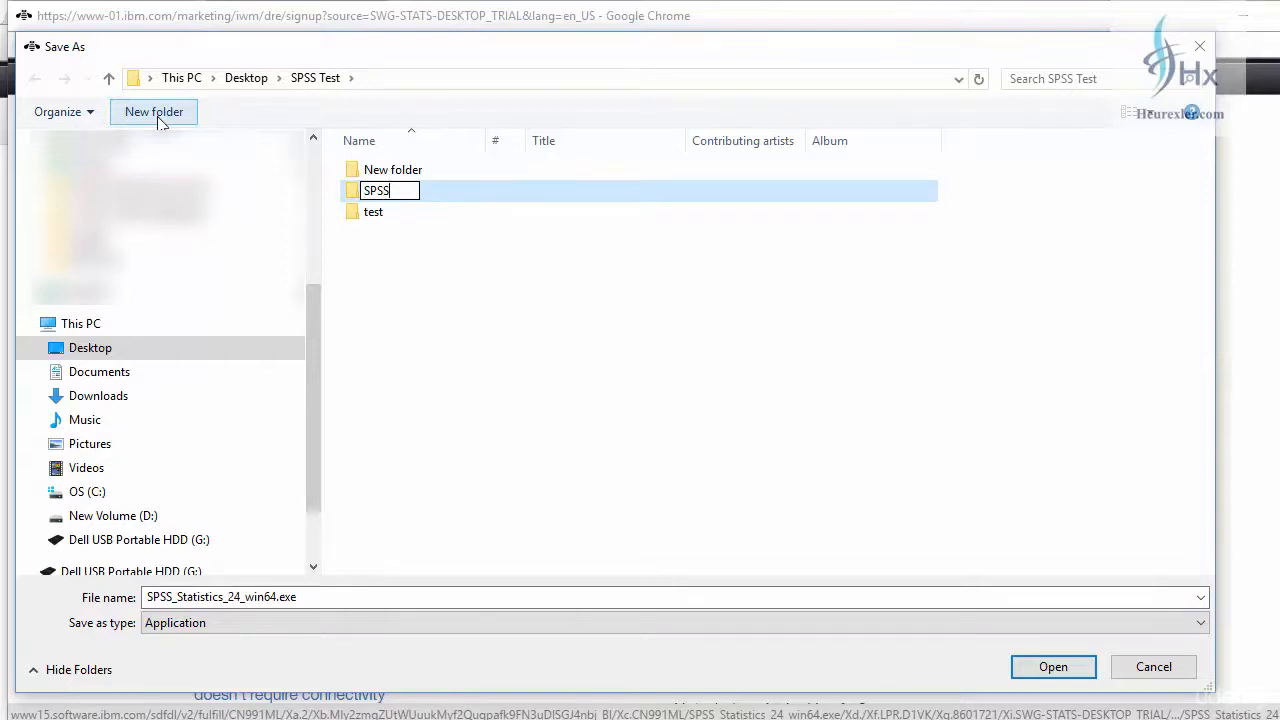
text(S)
key(Return)
key(Return)
click(1053, 666)
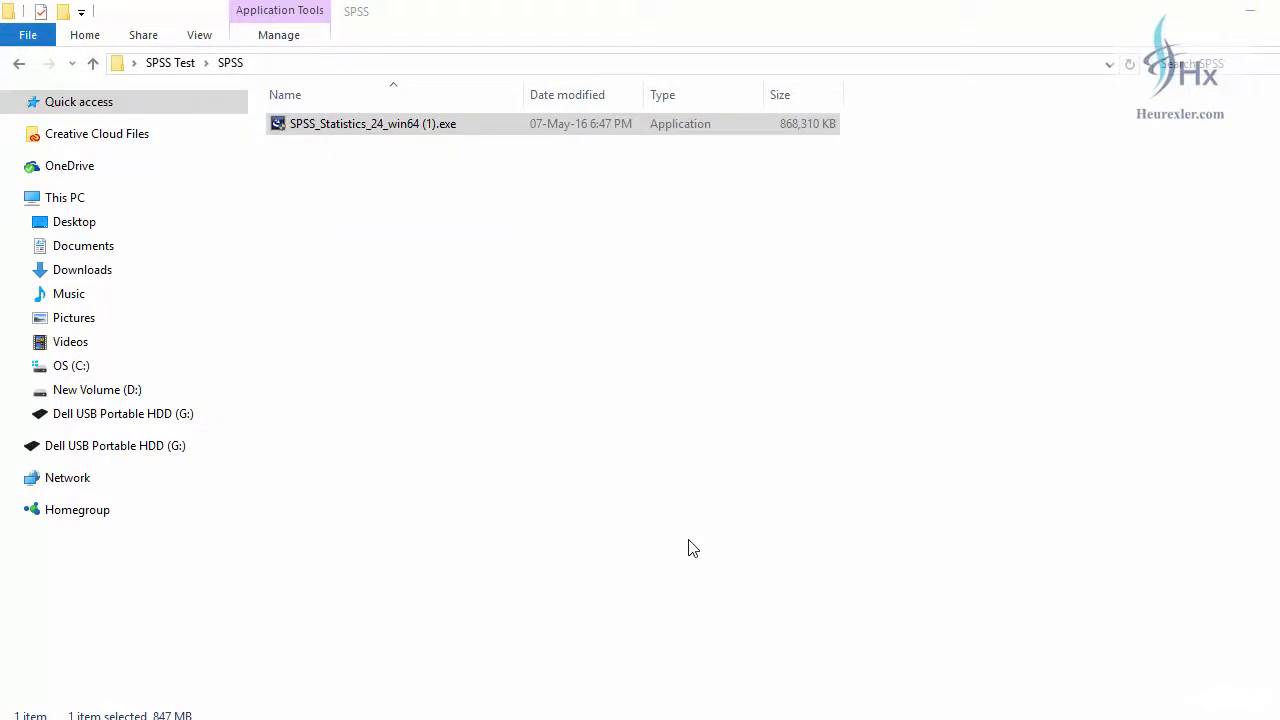
Step: Launch the downloaded SPSS_Statistics_24_win64 (1).exe installer and continue past its opening copyright notice
right_click(408, 131)
click(466, 164)
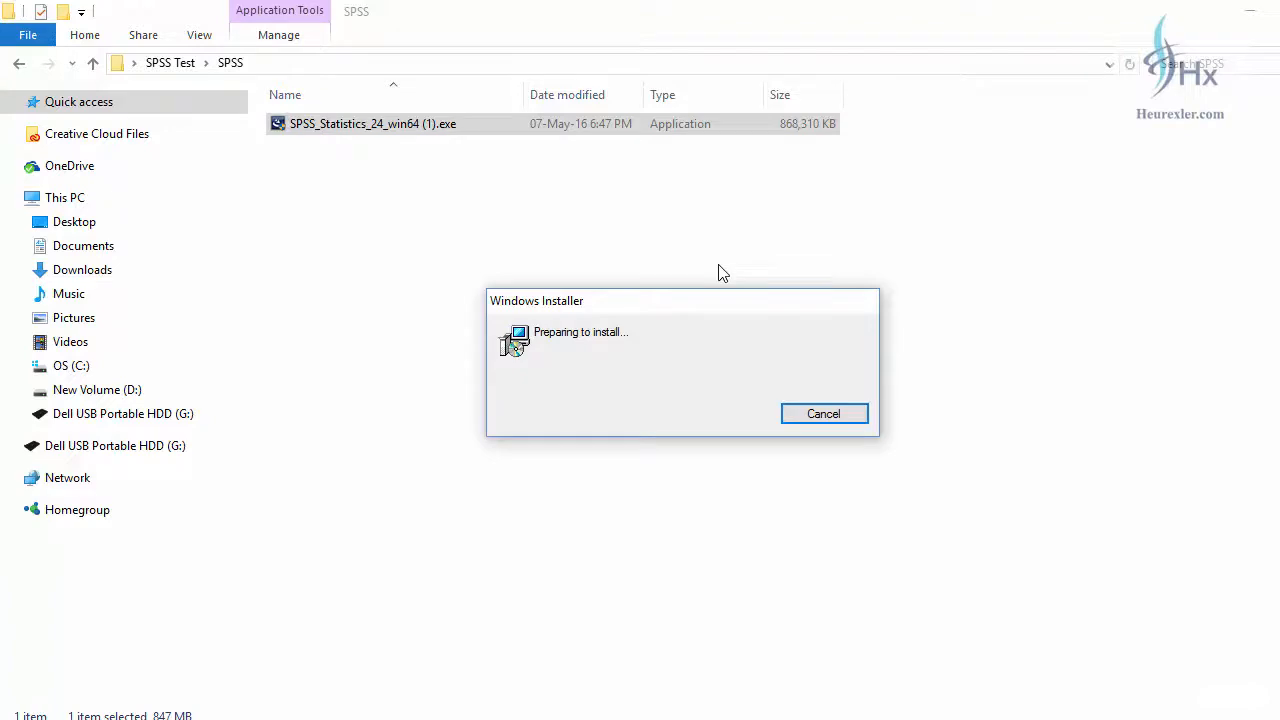
click(459, 370)
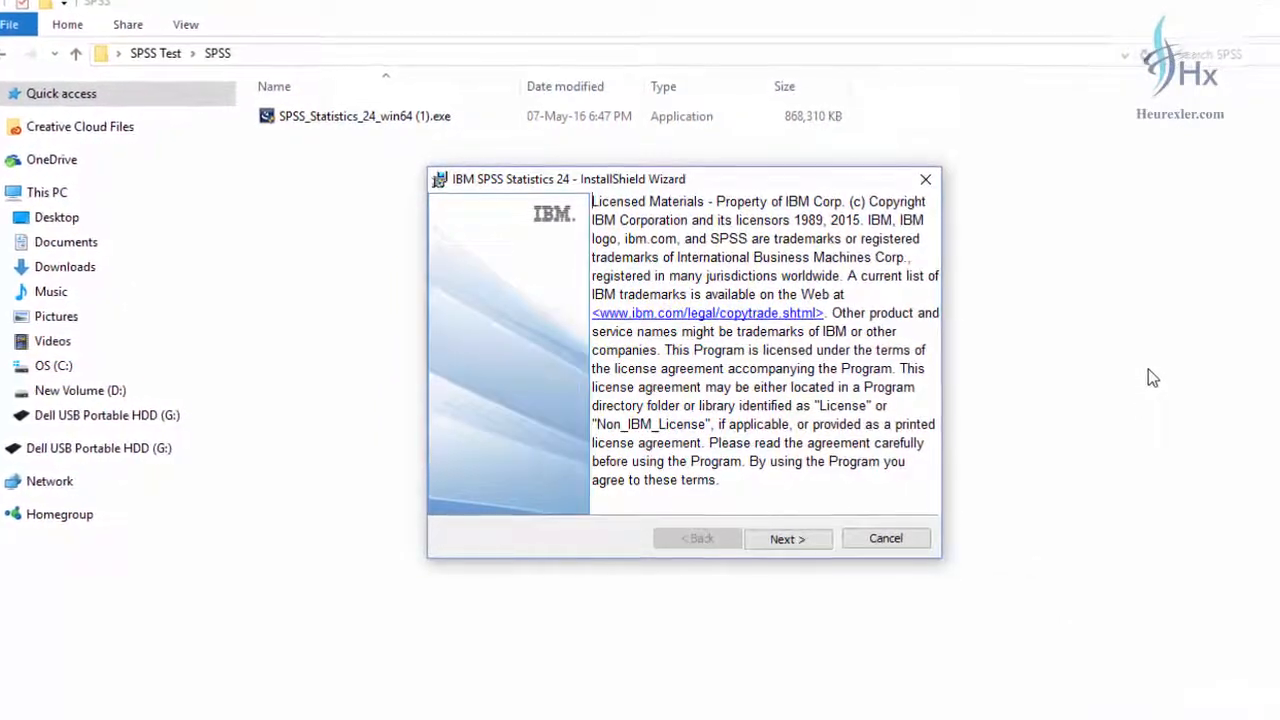
click(790, 542)
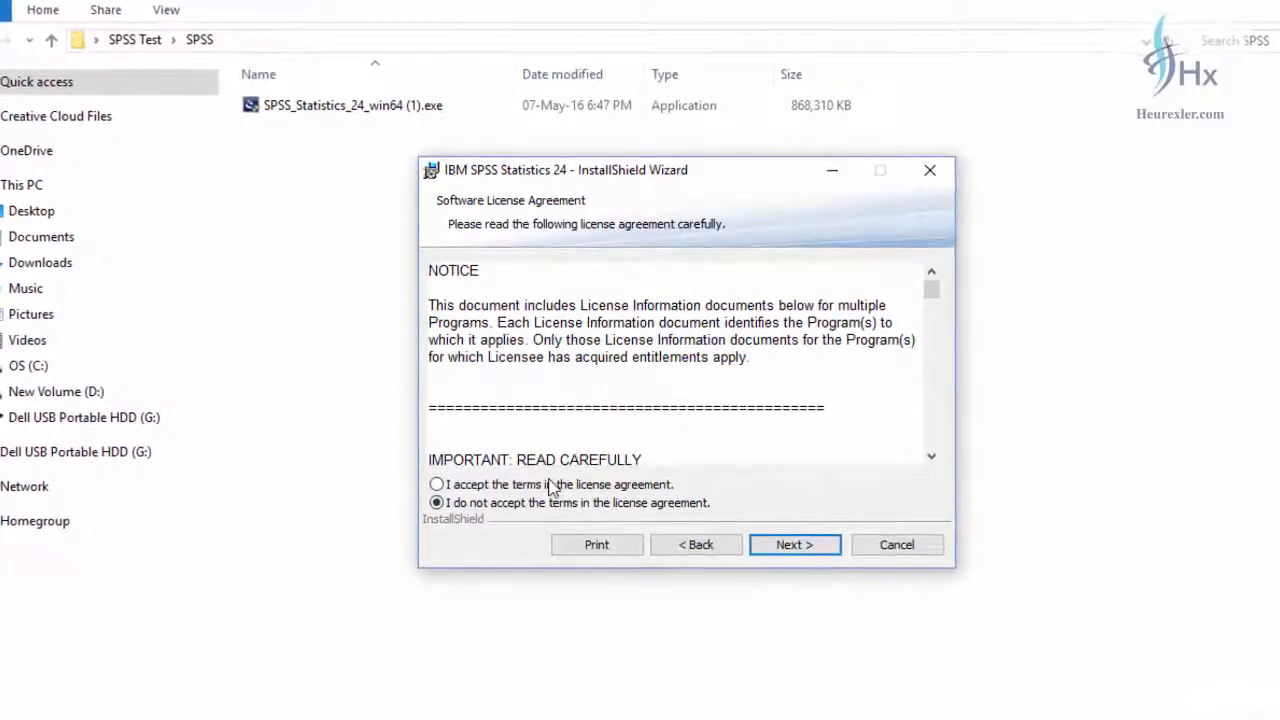
Step: Accept the IBM SPSS Statistics software license agreement, read through its terms and continue the installation wizard
click(617, 486)
scroll(829, 335, down, 10)
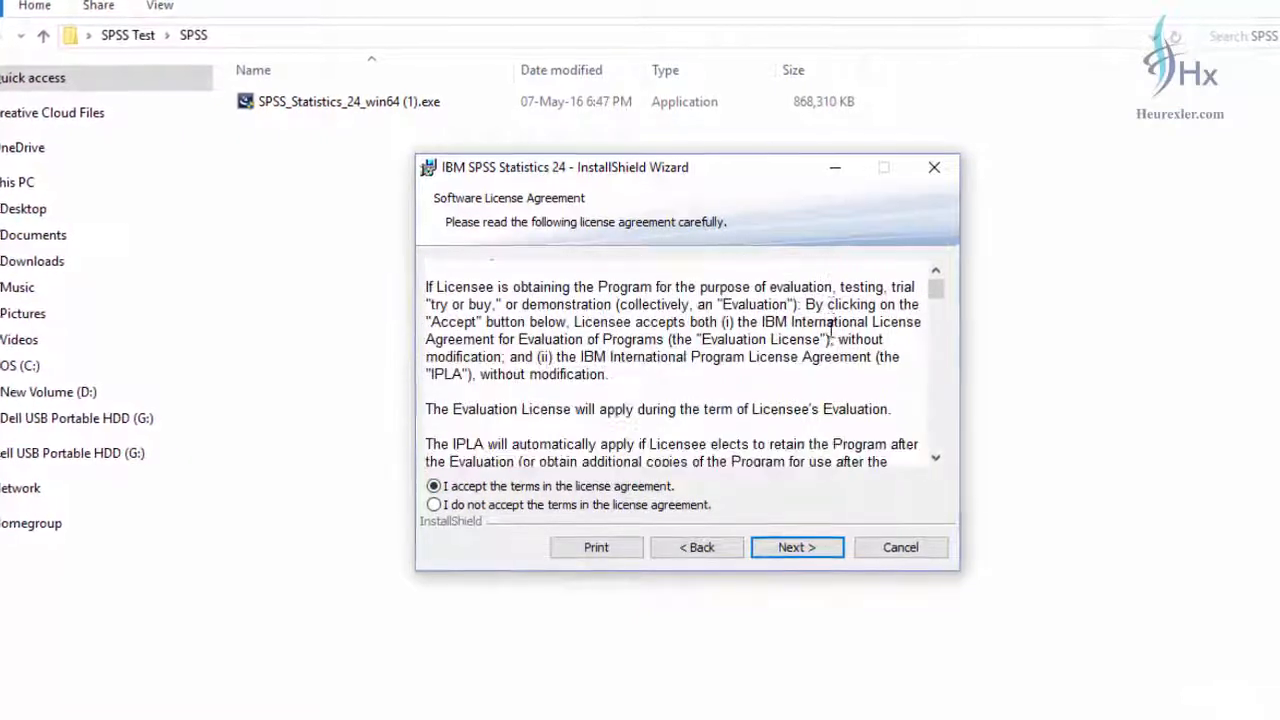
scroll(829, 357, down, 15)
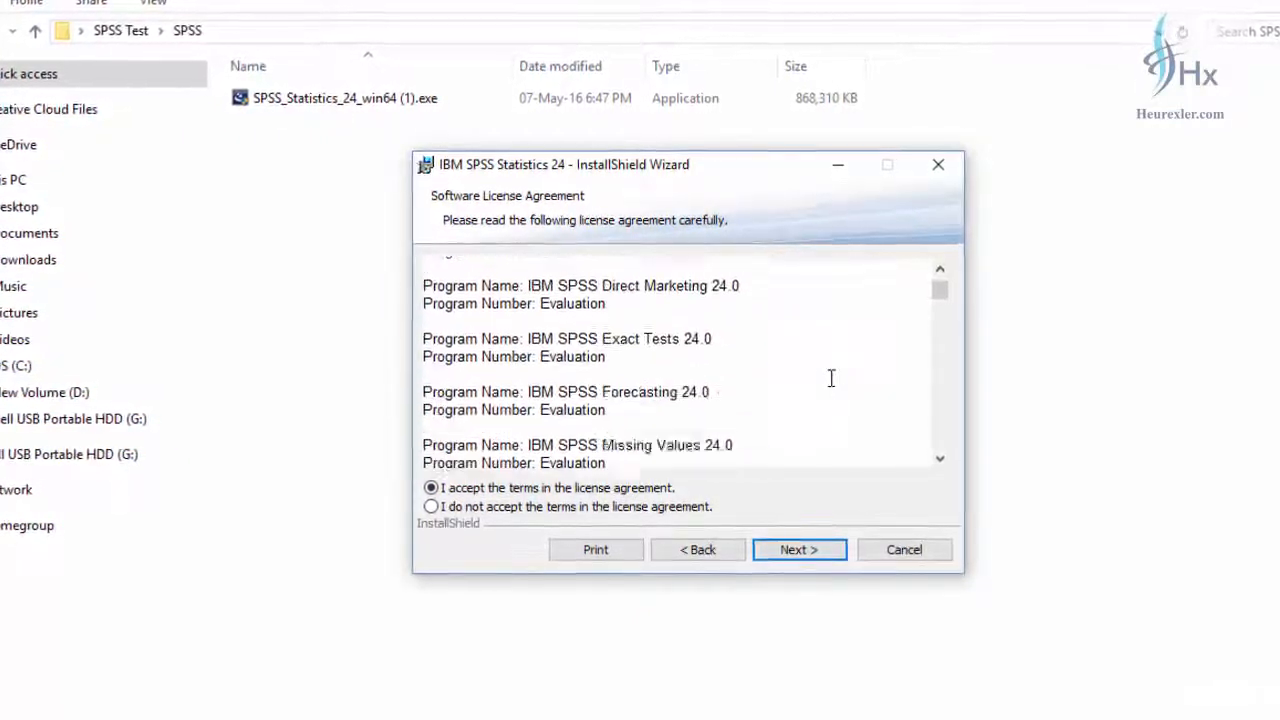
scroll(832, 378, down, 5)
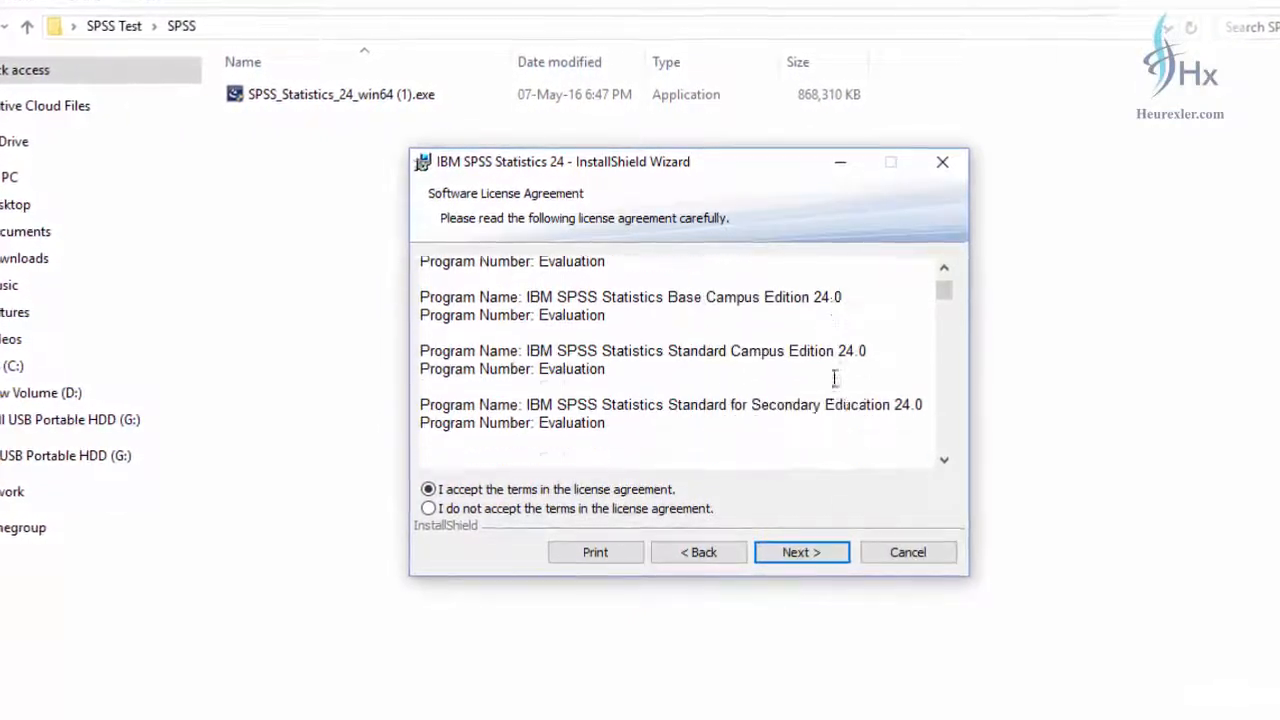
scroll(835, 378, down, 15)
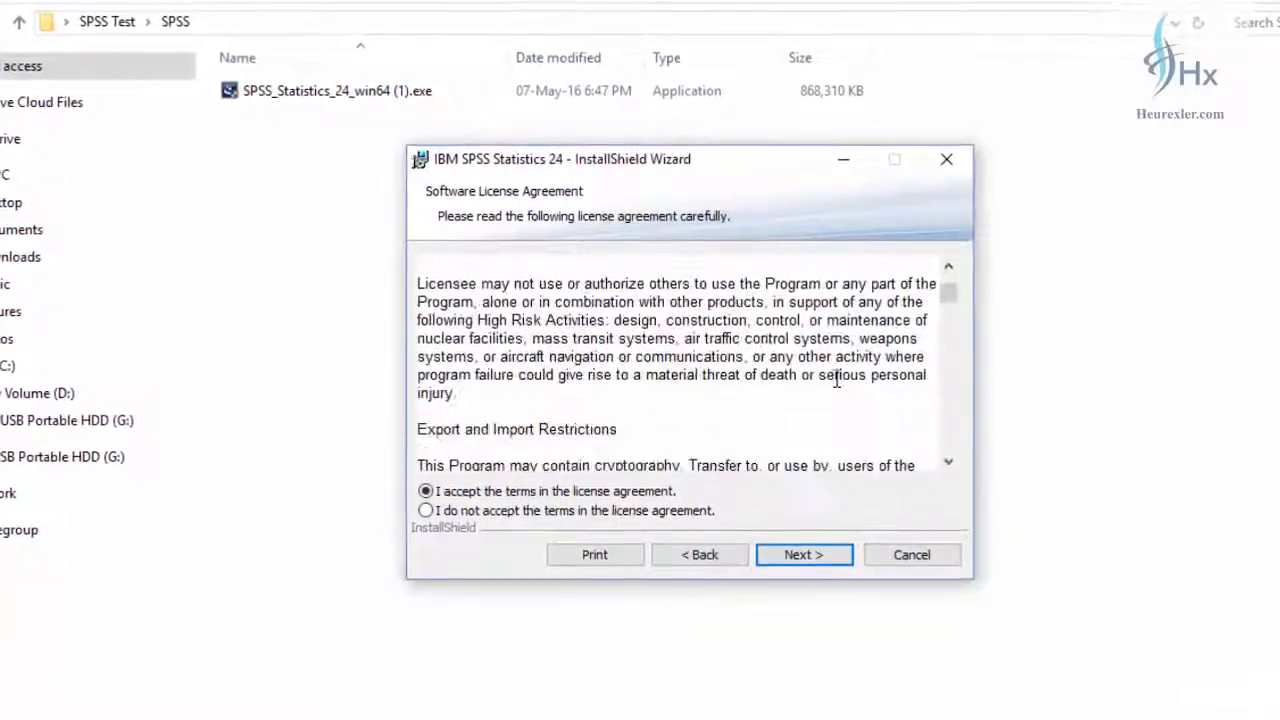
click(814, 558)
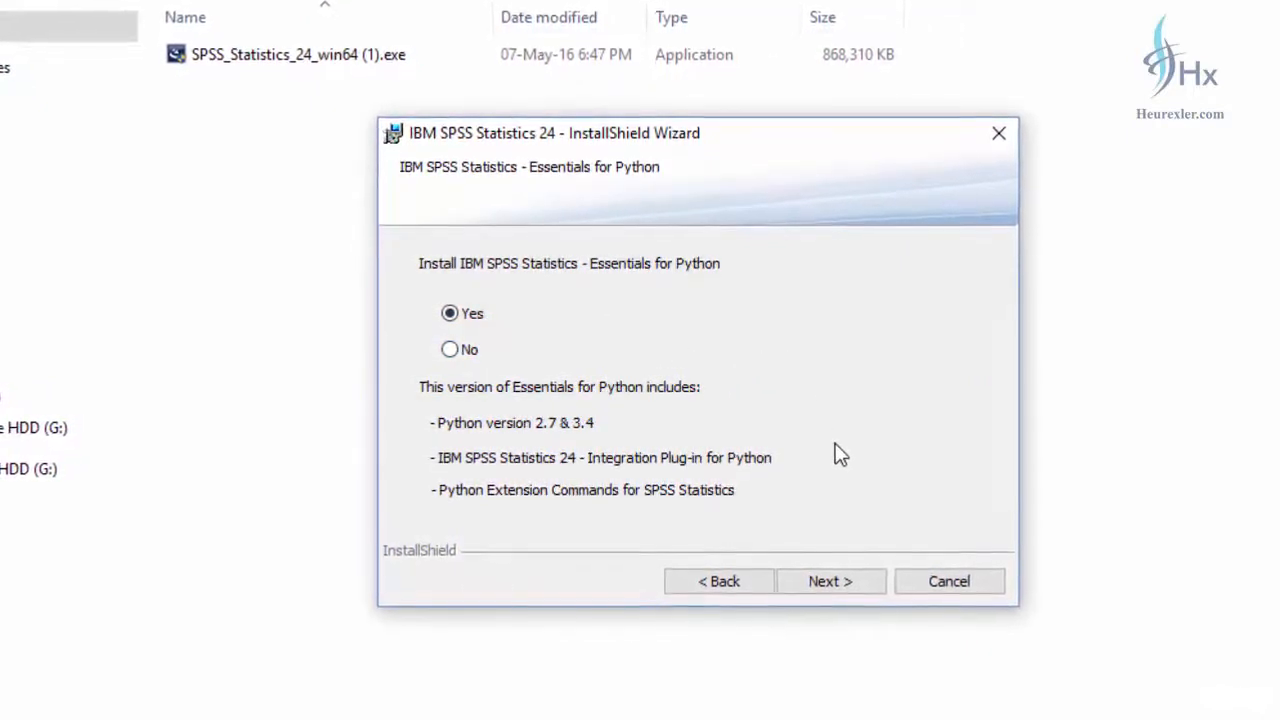
Step: Choose Yes for installing Essentials for Python, accept the Python license agreement and proceed through the Essentials for Python license
click(855, 582)
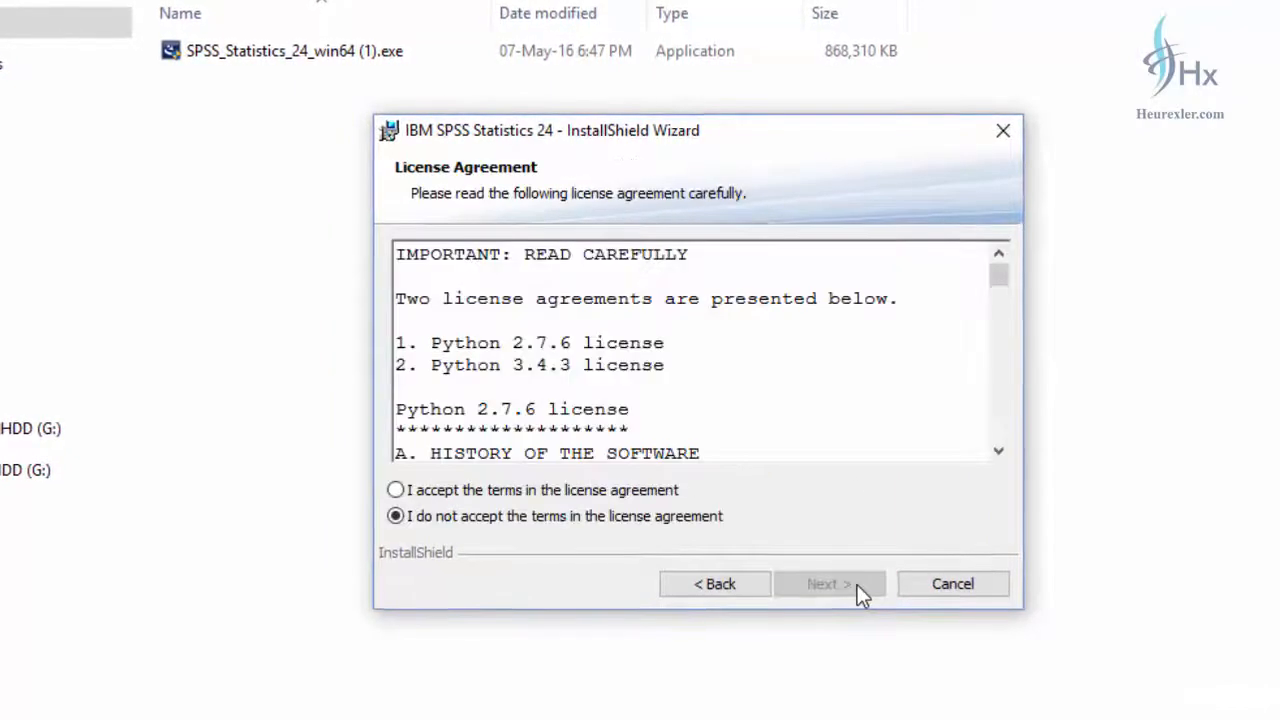
click(480, 500)
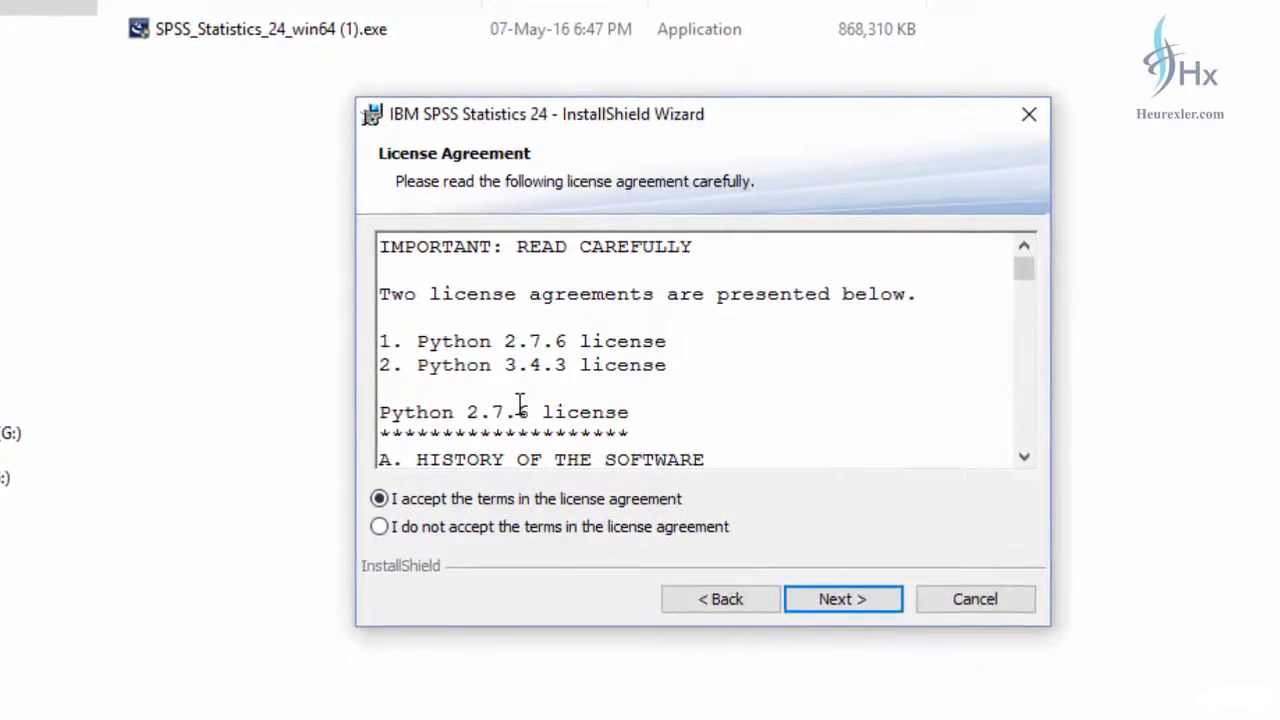
click(829, 603)
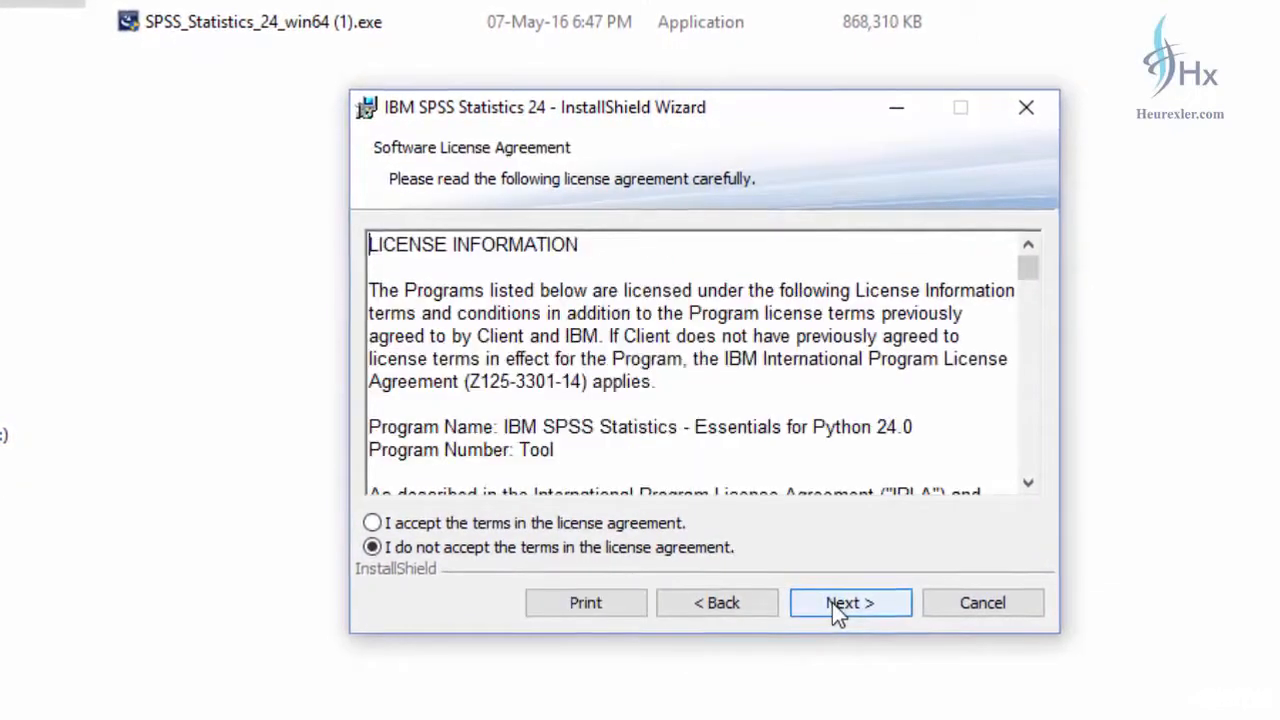
click(855, 611)
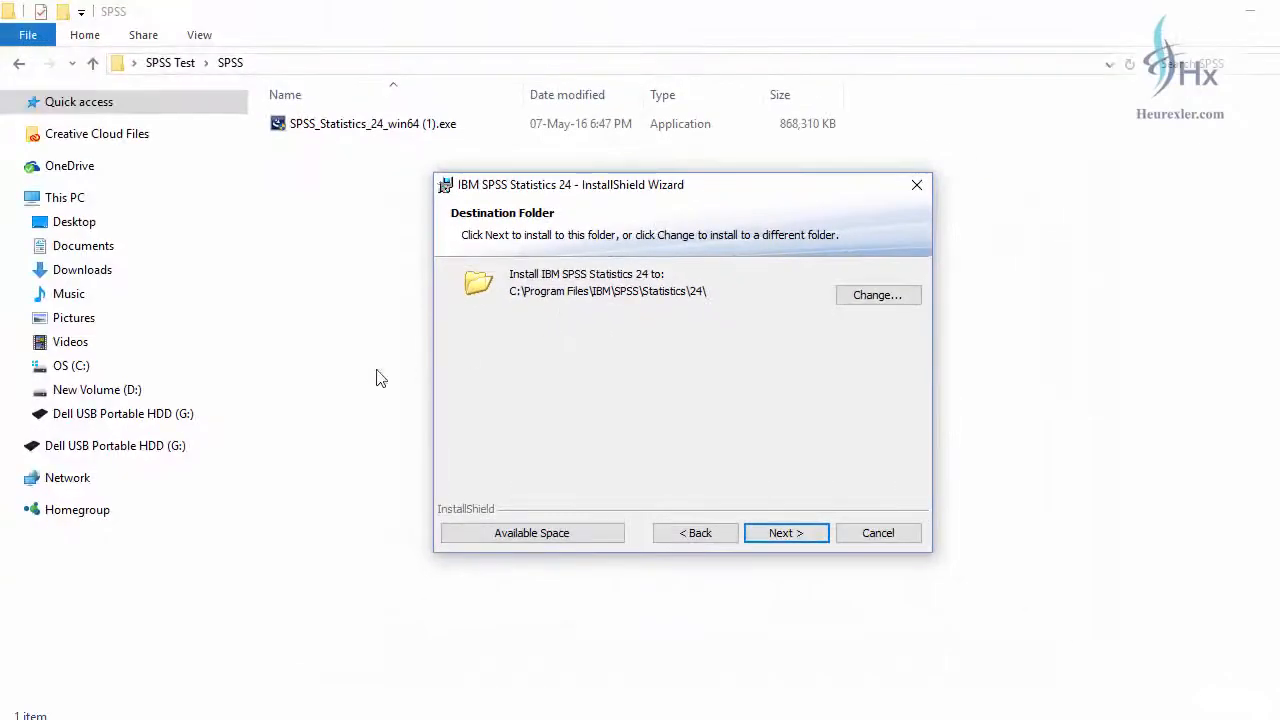
Step: Examine the OS (C:) drive for the Program Files folder used as install destination, and return to the installation wizard
click(76, 368)
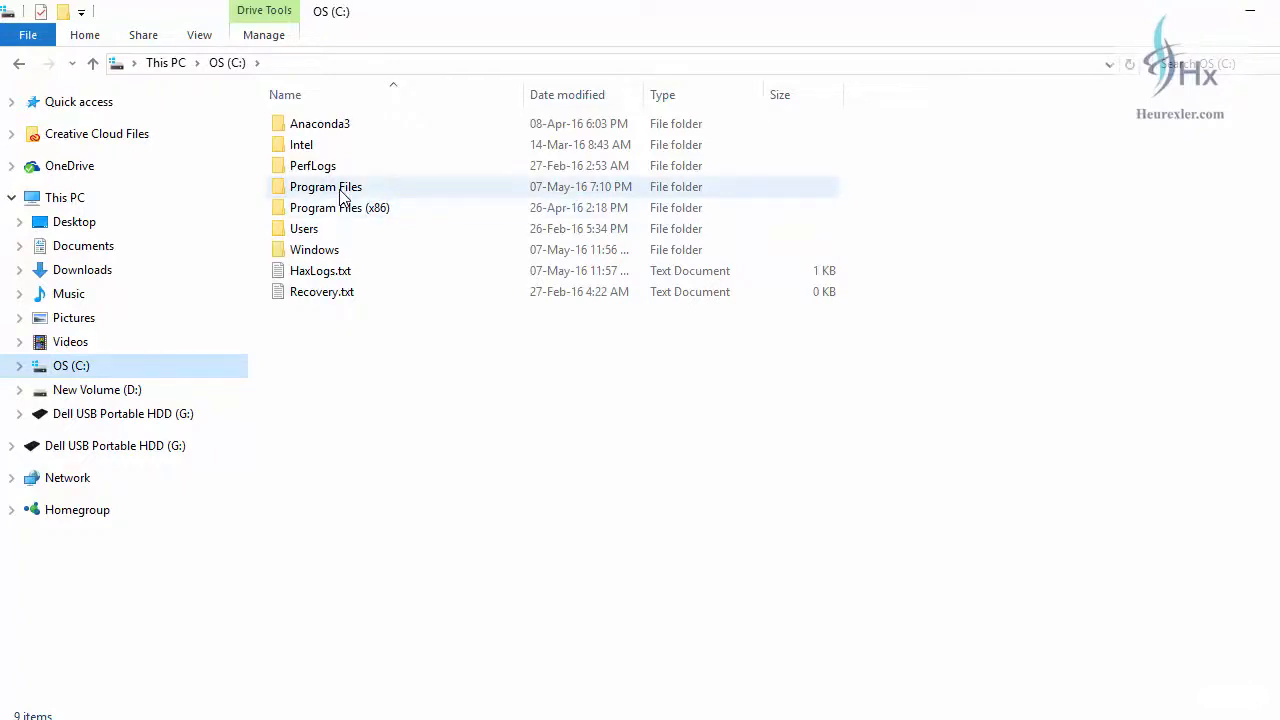
mouse_move(343, 215)
key(alt+Tab)
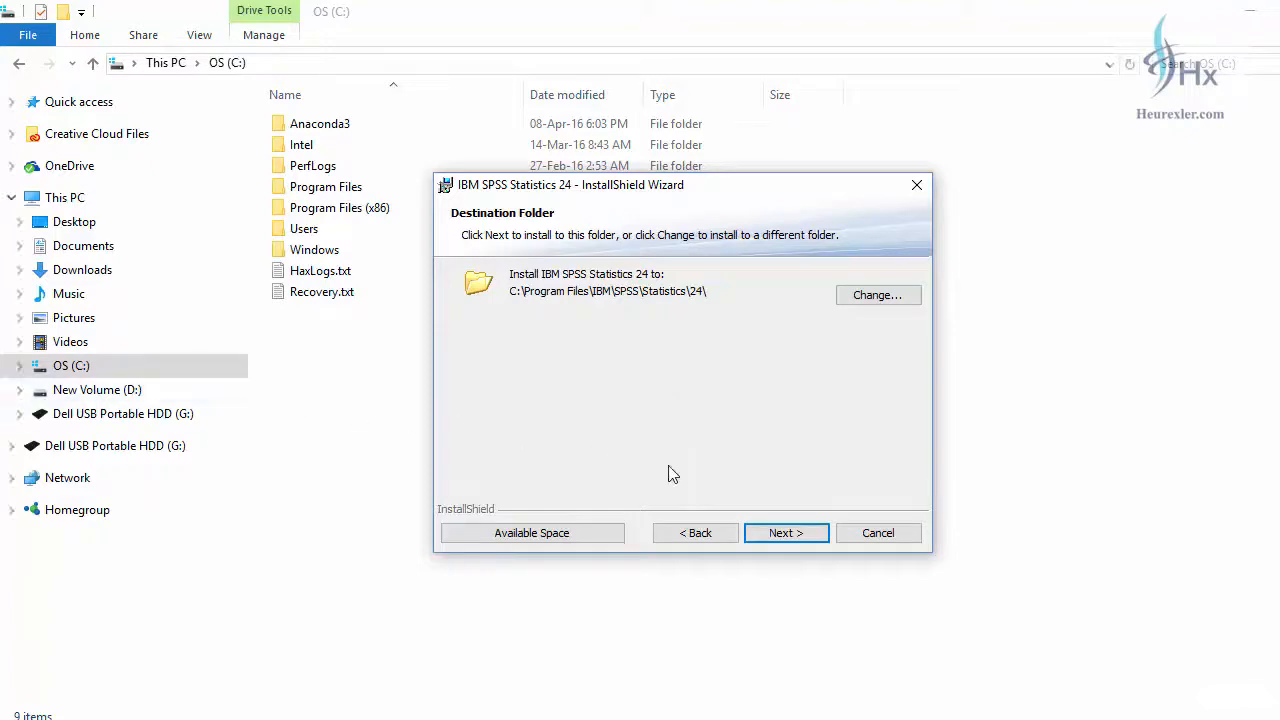
Step: Install SPSS Statistics 24 in the default destination folder, clear the desktop of other windows, and finish the wizard with the program set to start
click(782, 535)
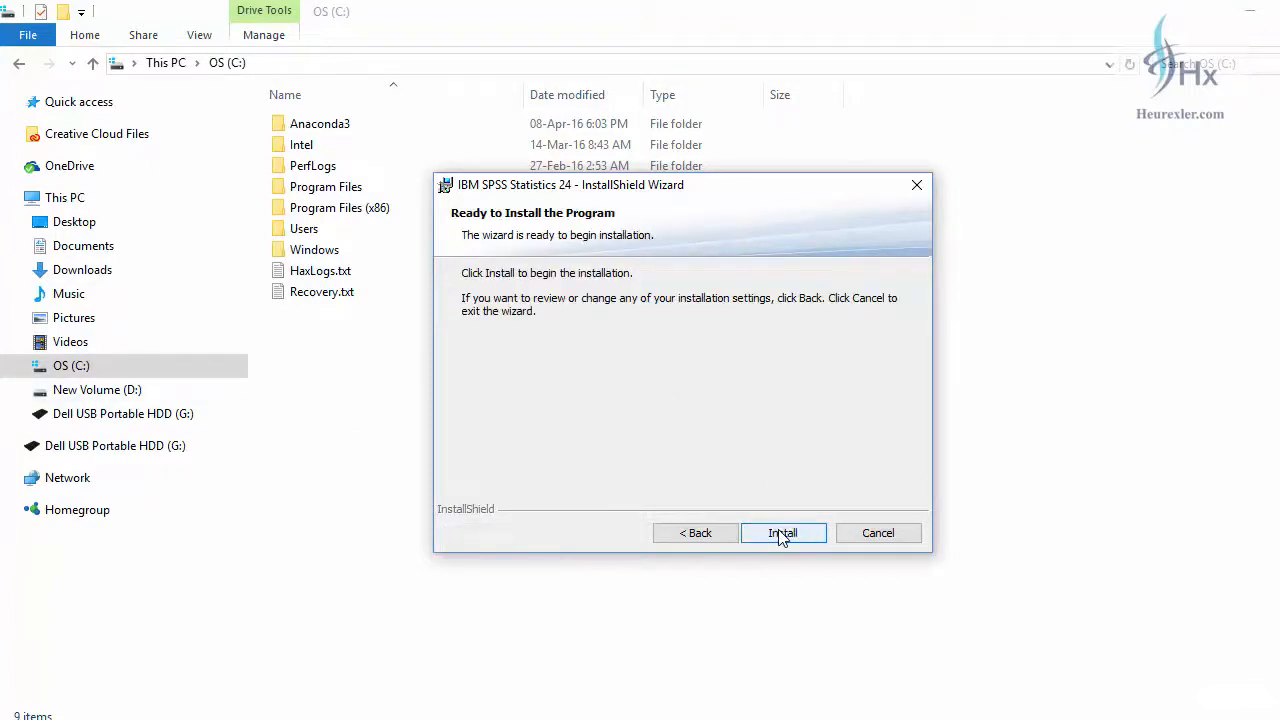
click(780, 533)
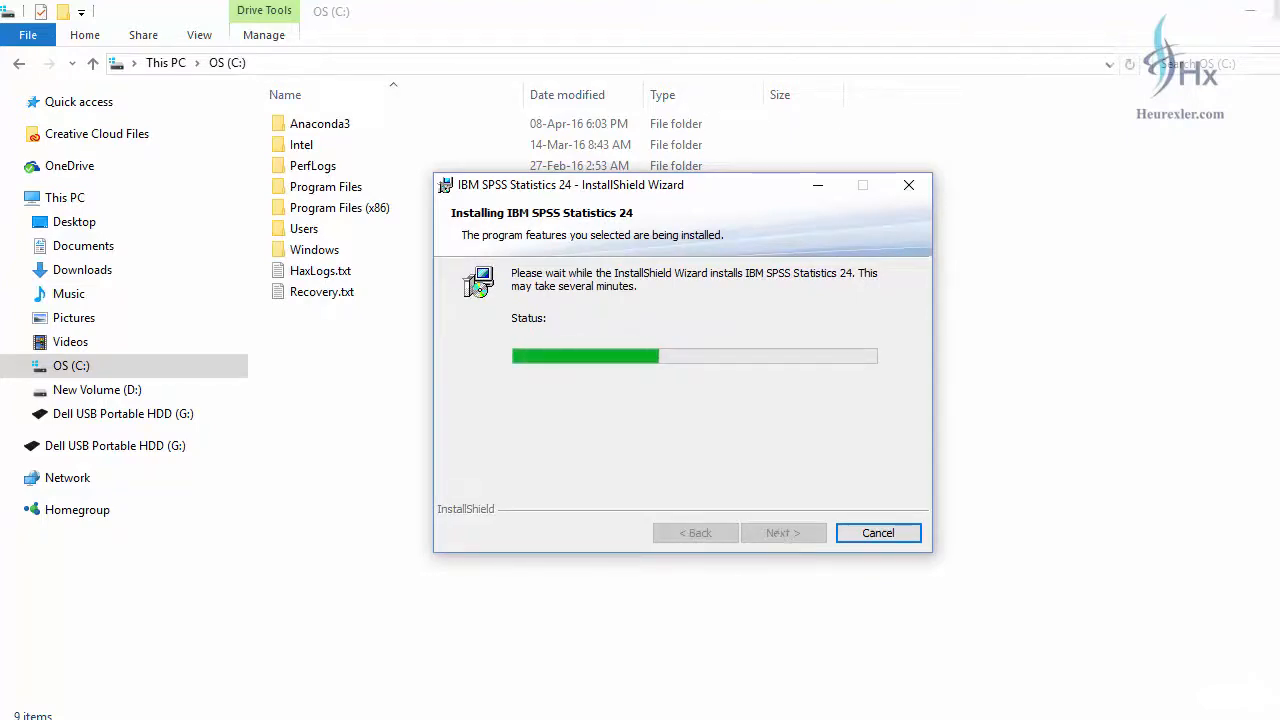
click(1252, 12)
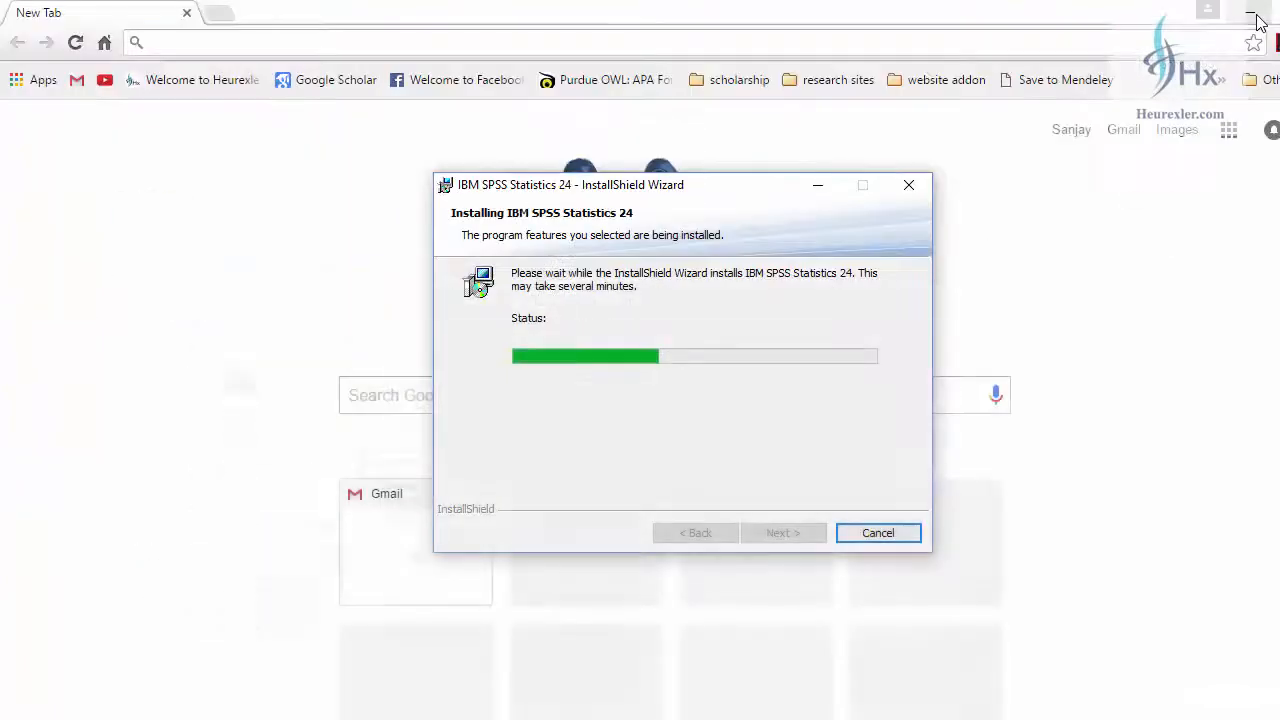
click(1252, 14)
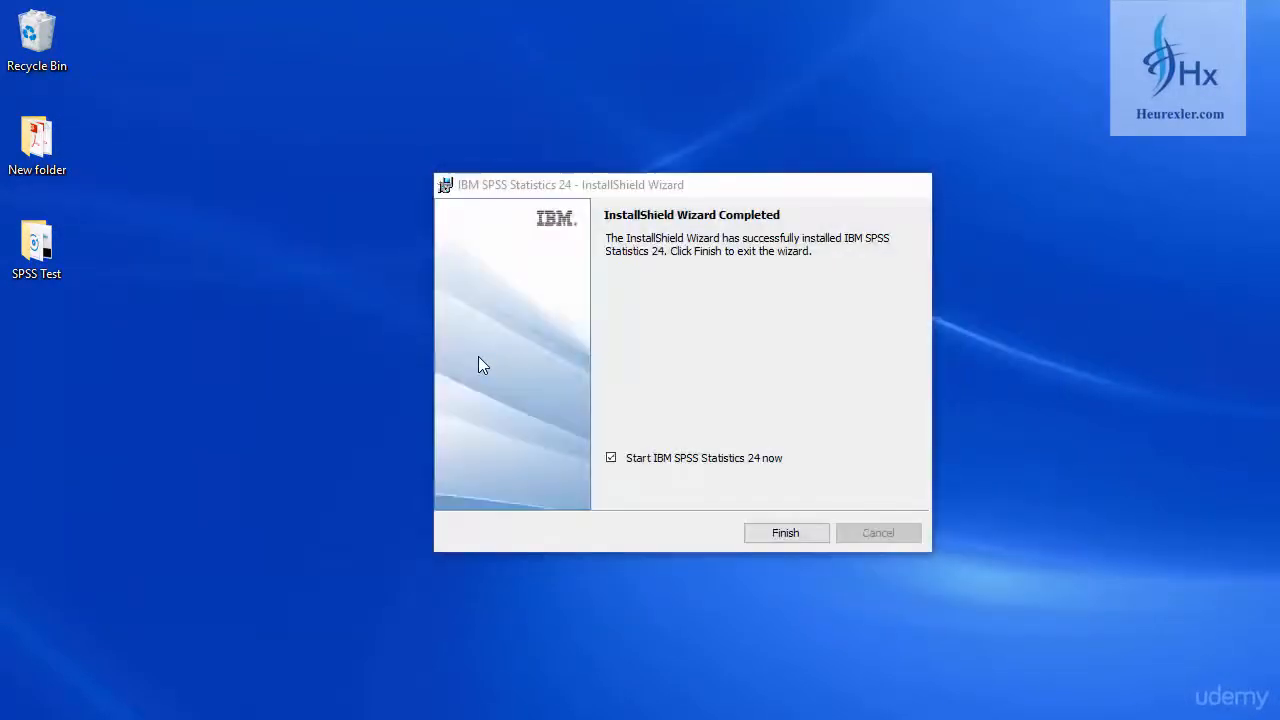
click(793, 534)
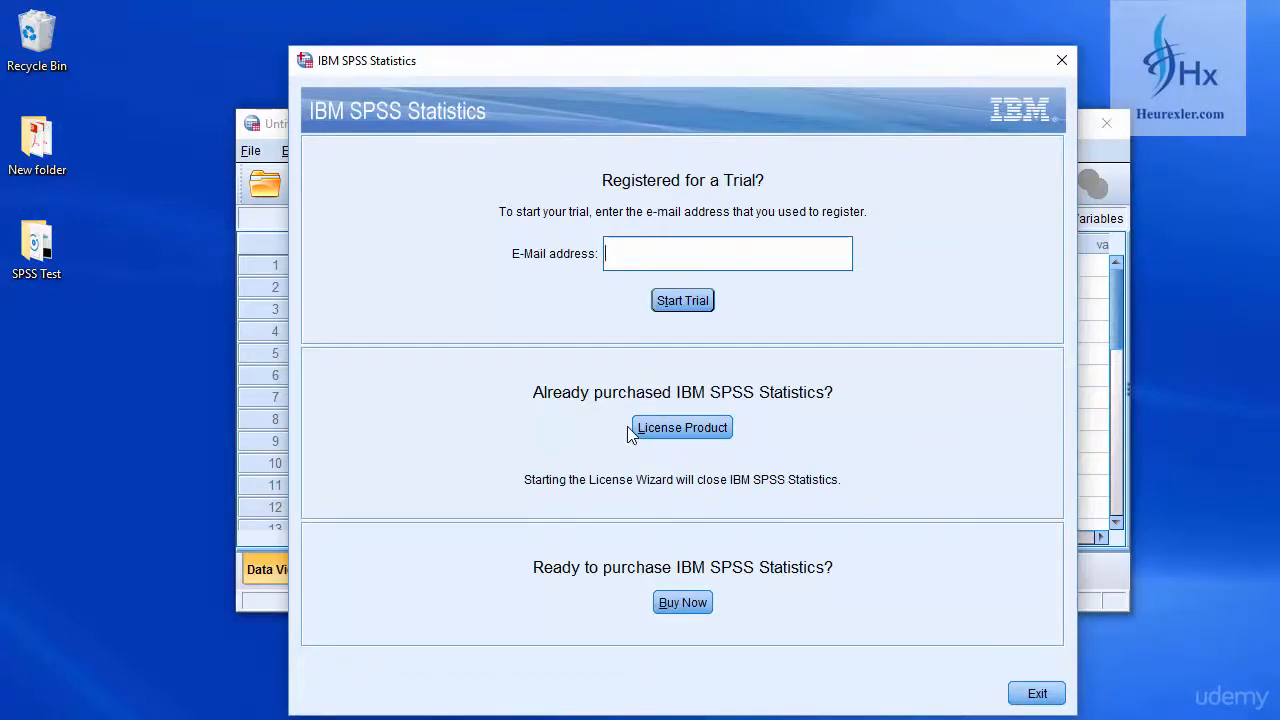
Step: Enter the e-mail address used for the trial registration and start the trial
click(658, 257)
text(sar)
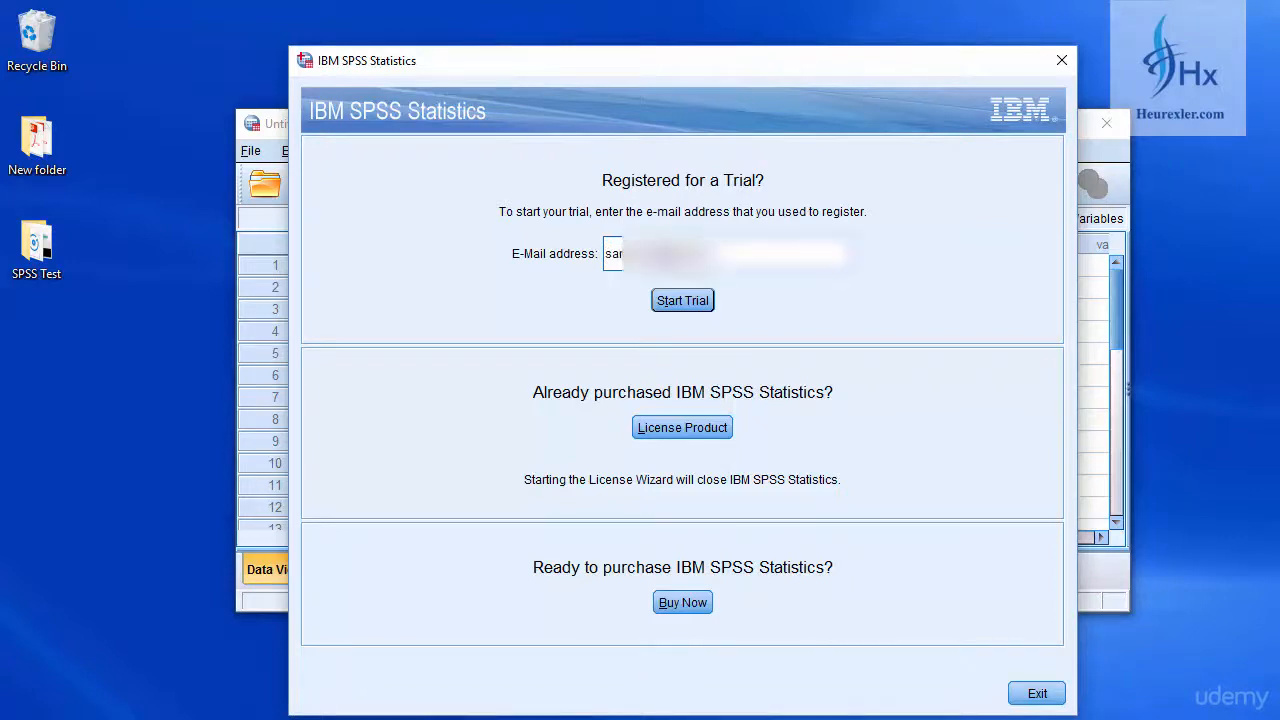
text(om)
click(697, 302)
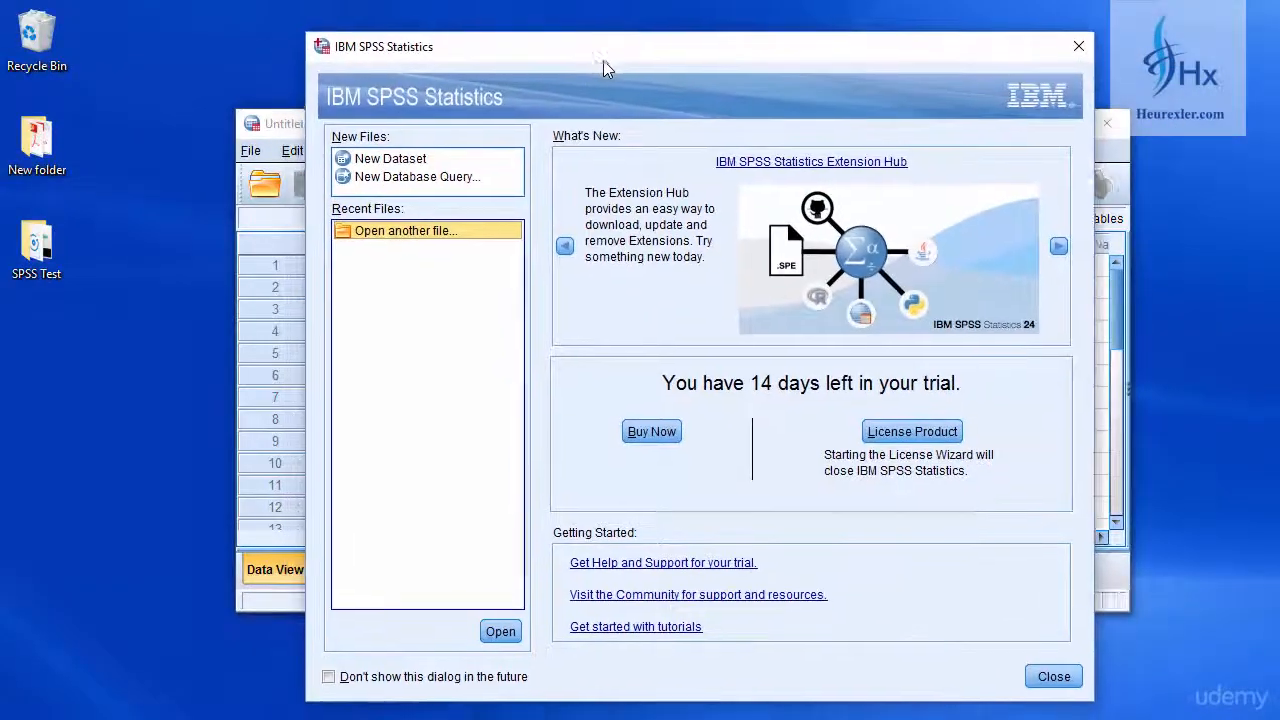
Step: Close the welcome dialog with "Don't show this dialog in the future" left off, and maximize the Data Editor
drag(603, 60, 712, 42)
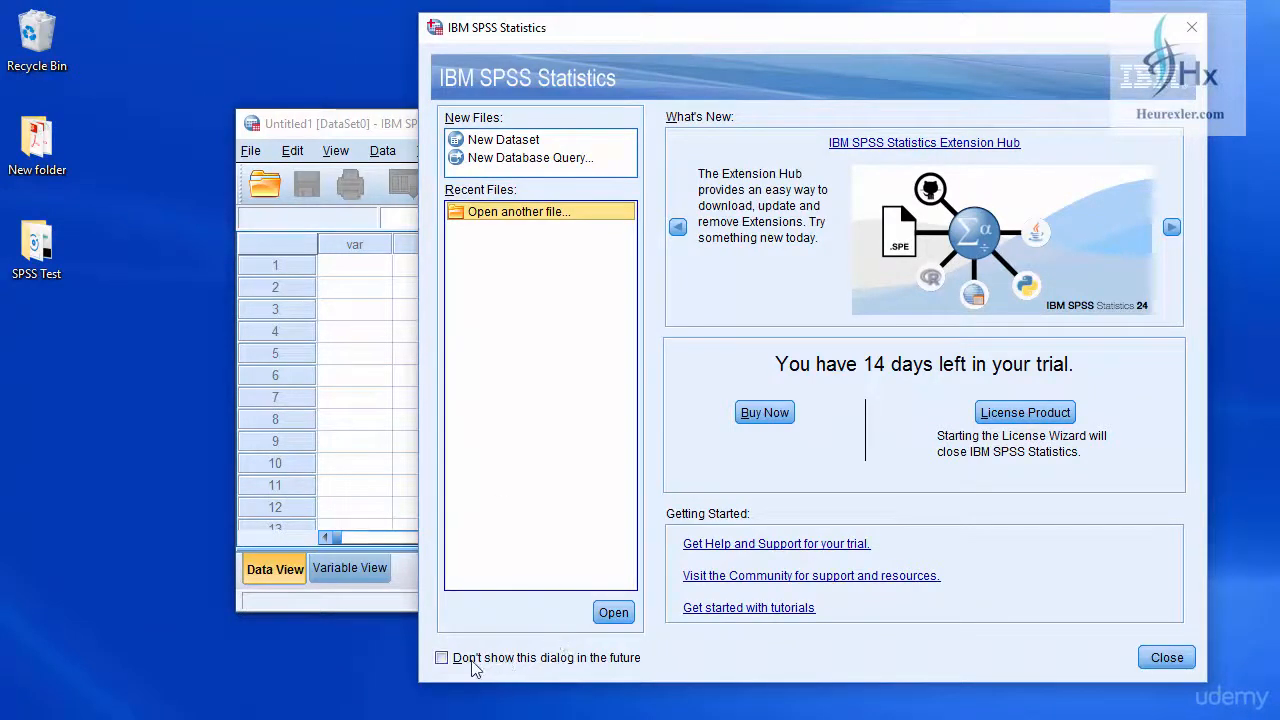
click(445, 659)
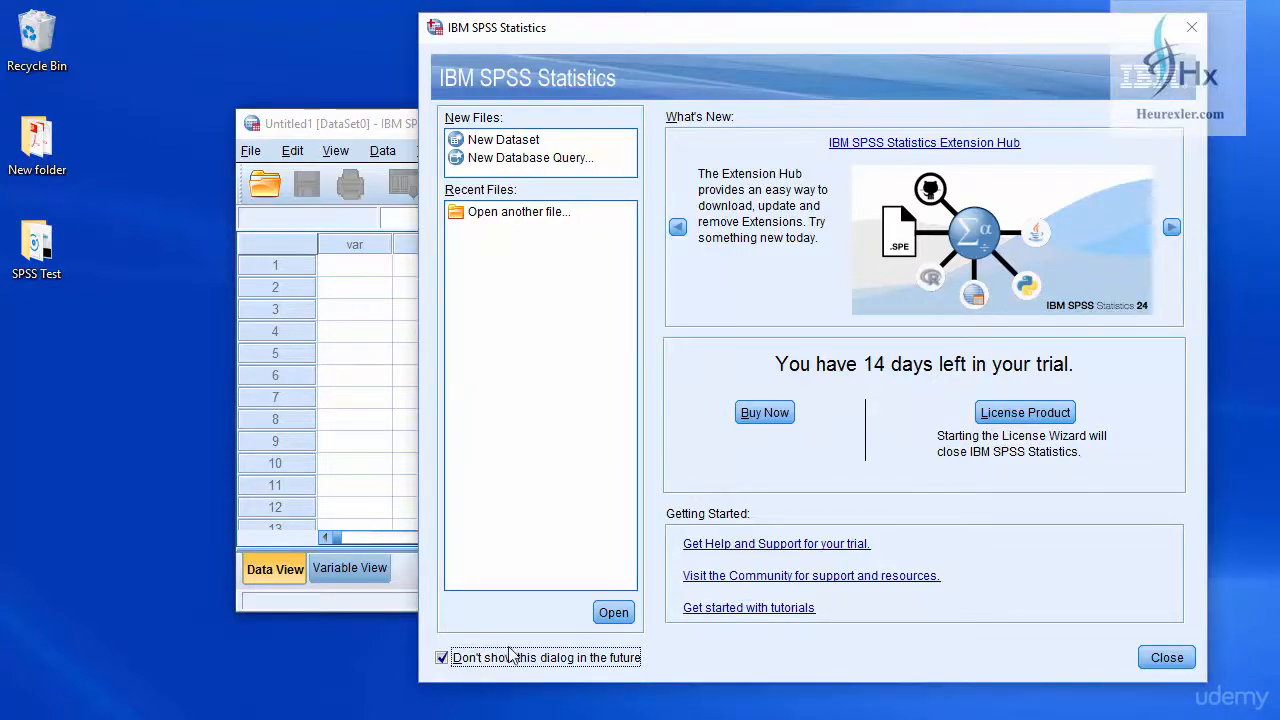
click(442, 658)
click(1178, 664)
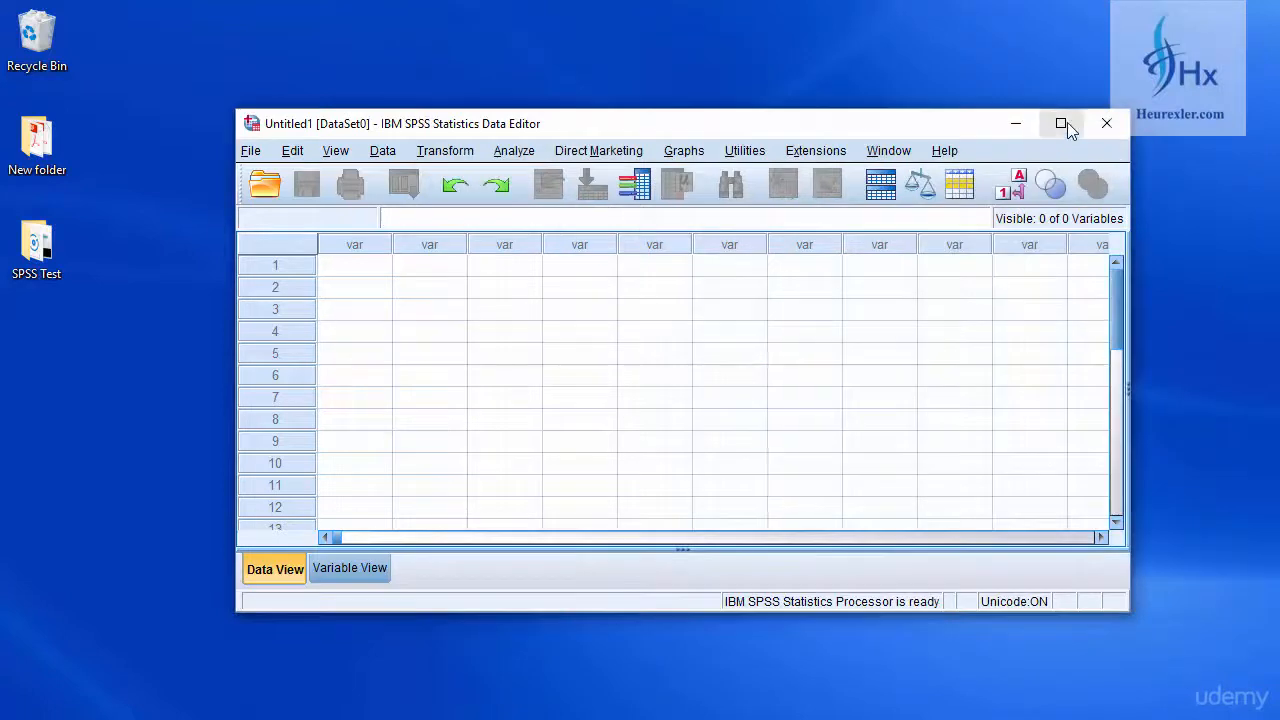
click(1061, 124)
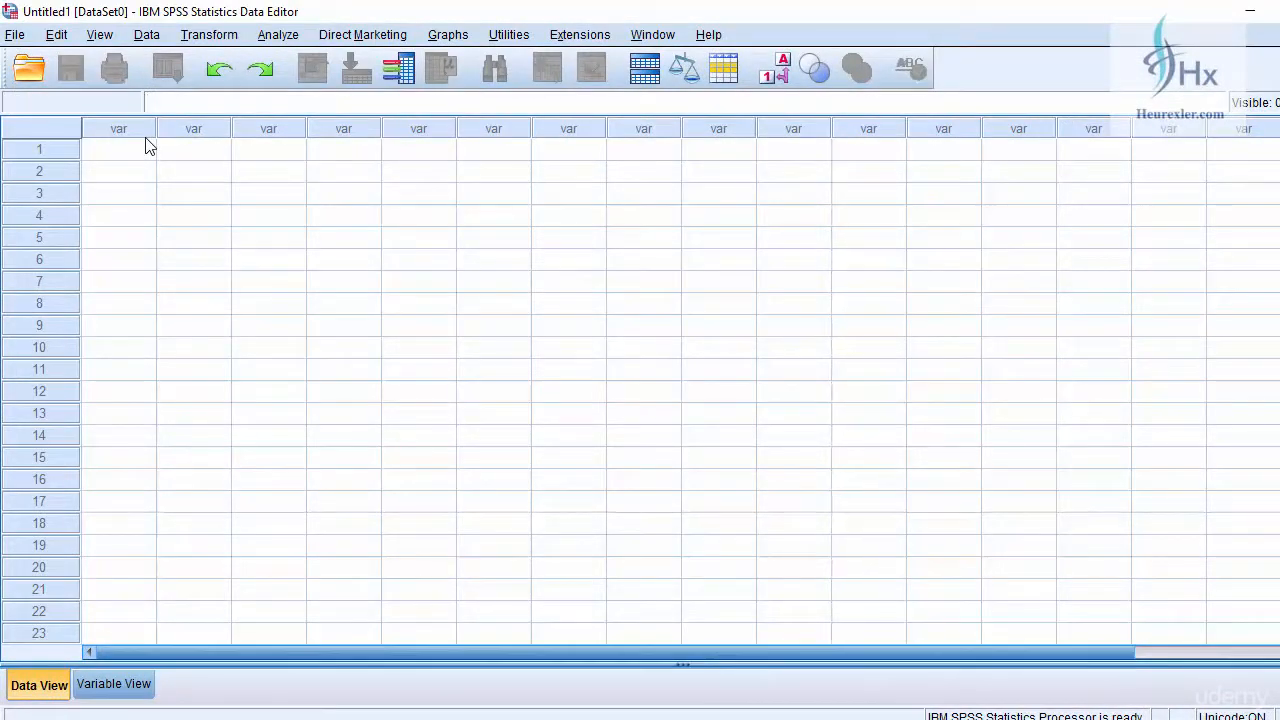
click(279, 36)
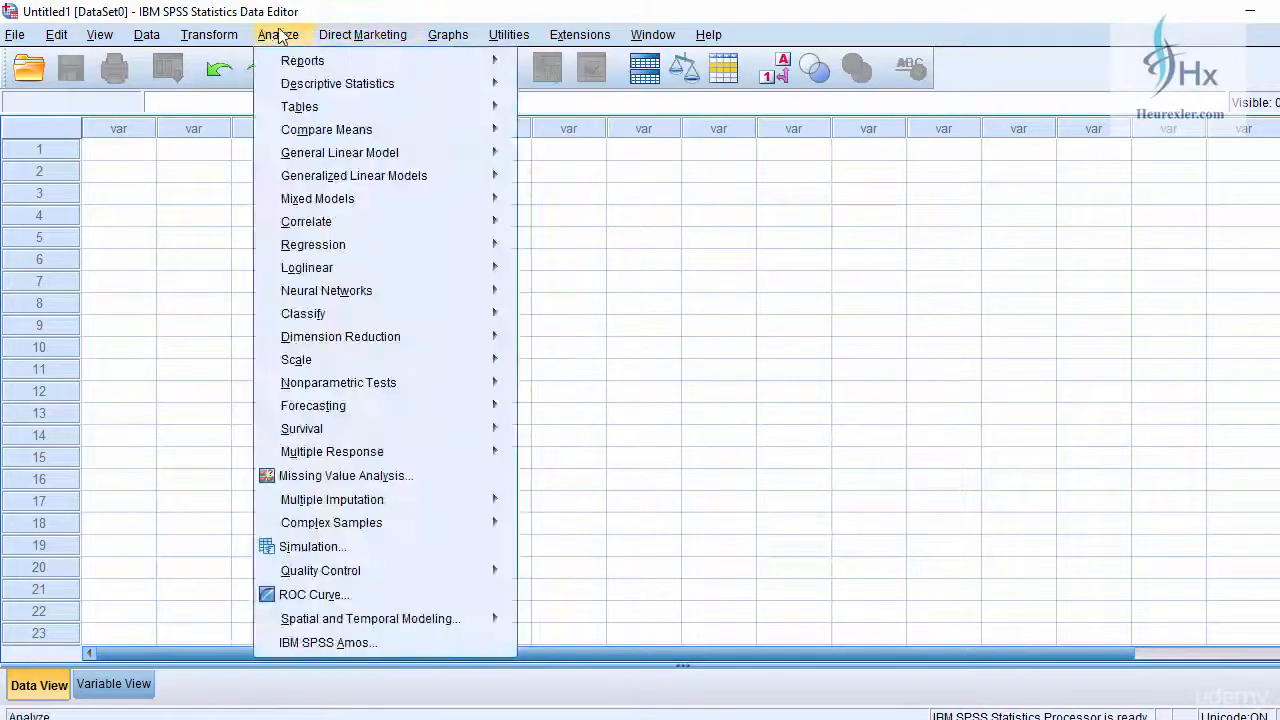
mouse_move(200, 40)
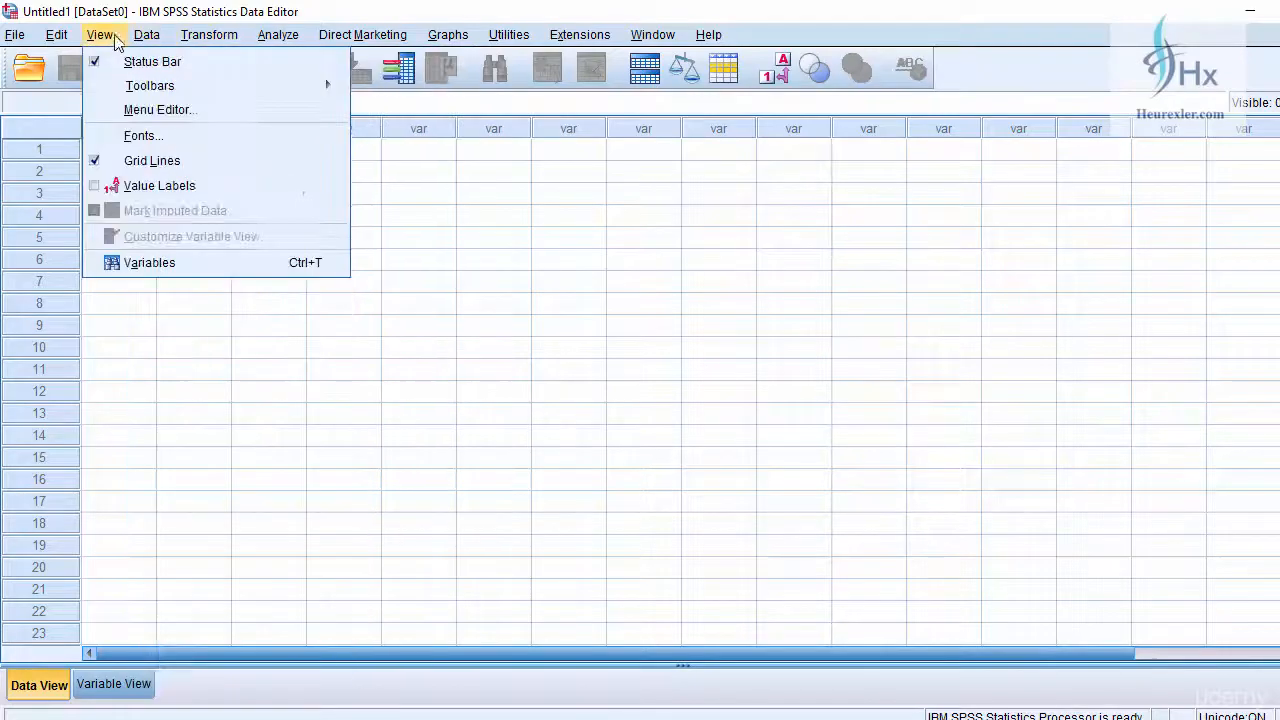
mouse_move(57, 40)
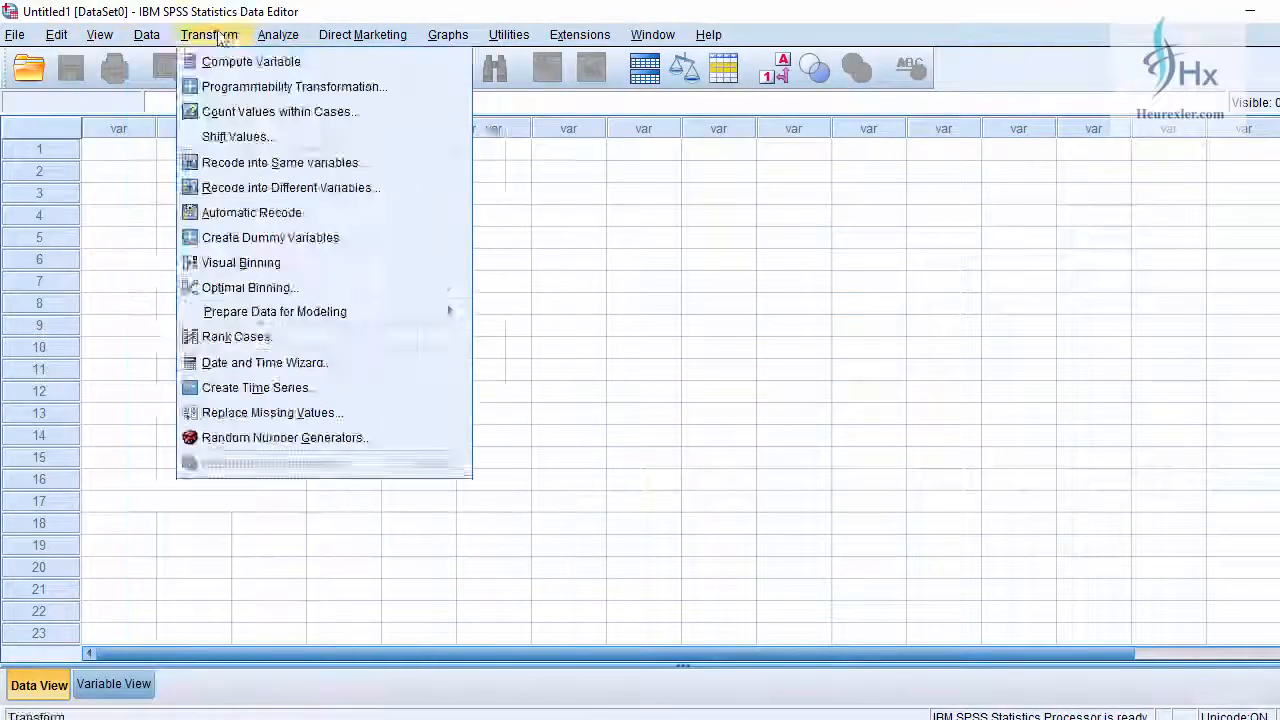